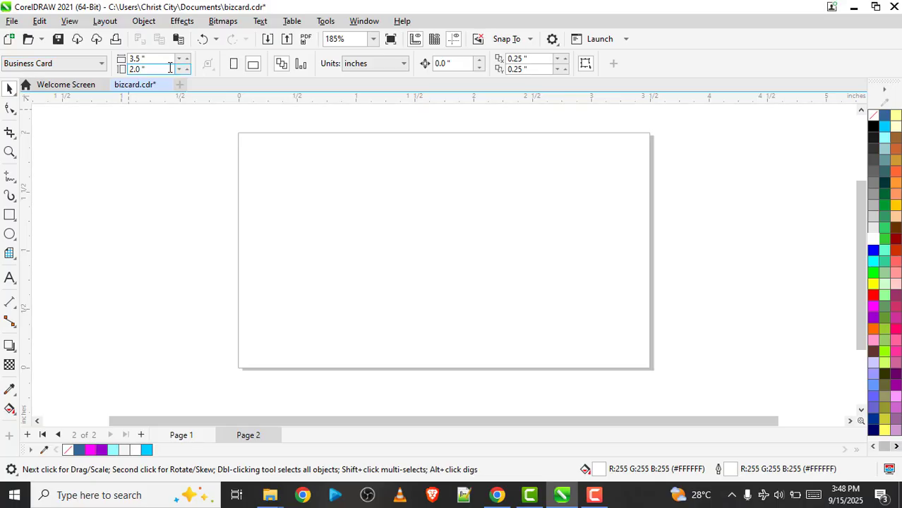
# Draw a rectangle about 2.14 by 0.98 inches on the blank page and give it a black outline
pyautogui.click(140, 58)
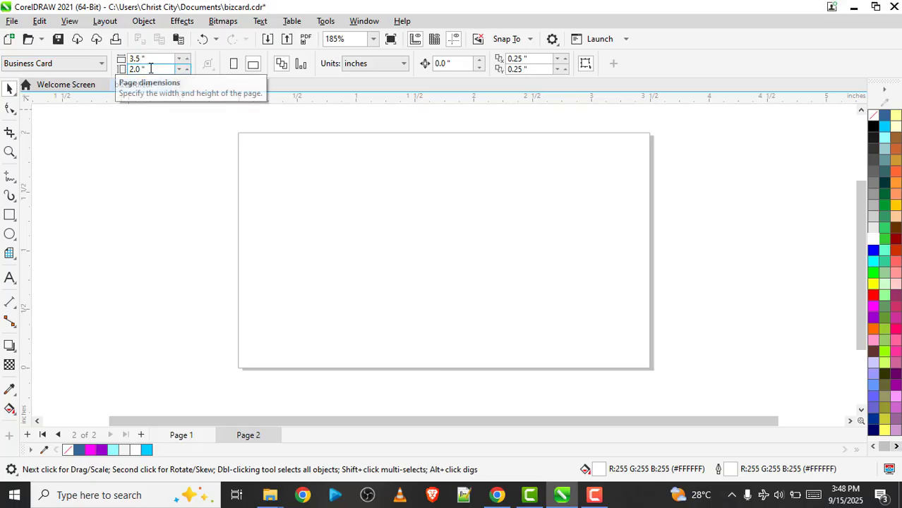
pyautogui.click(9, 215)
pyautogui.moveTo(299, 226); pyautogui.dragTo(557, 346)
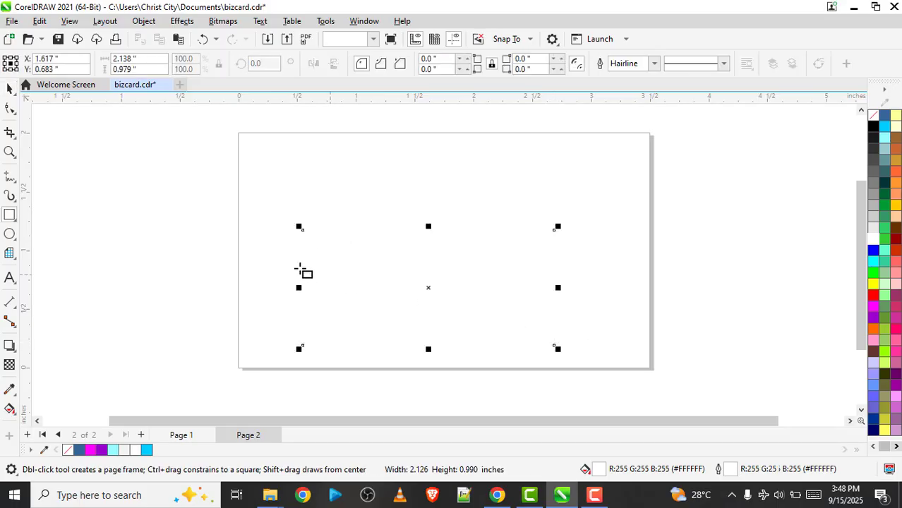
pyautogui.rightClick(872, 129)
pyautogui.click(844, 135)
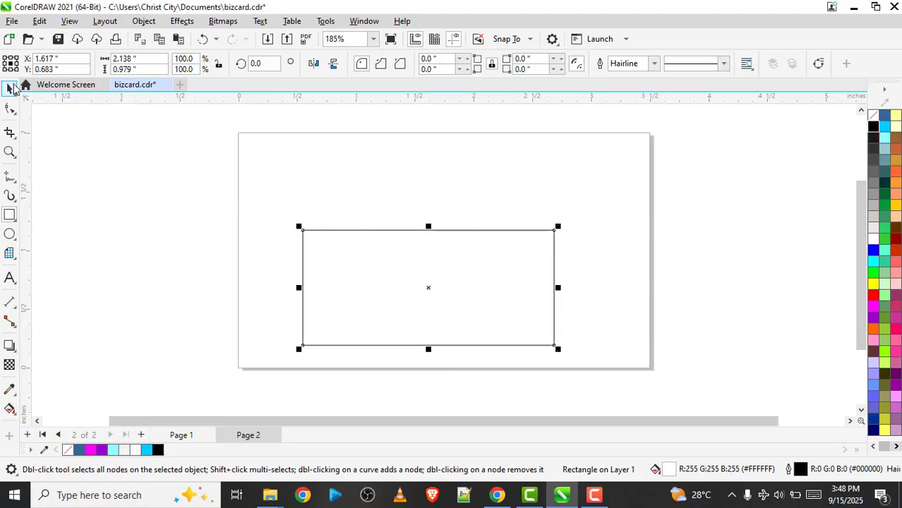
# Resize the rectangle to 3.5 by 2 inches and center it on the page
pyautogui.click(11, 86)
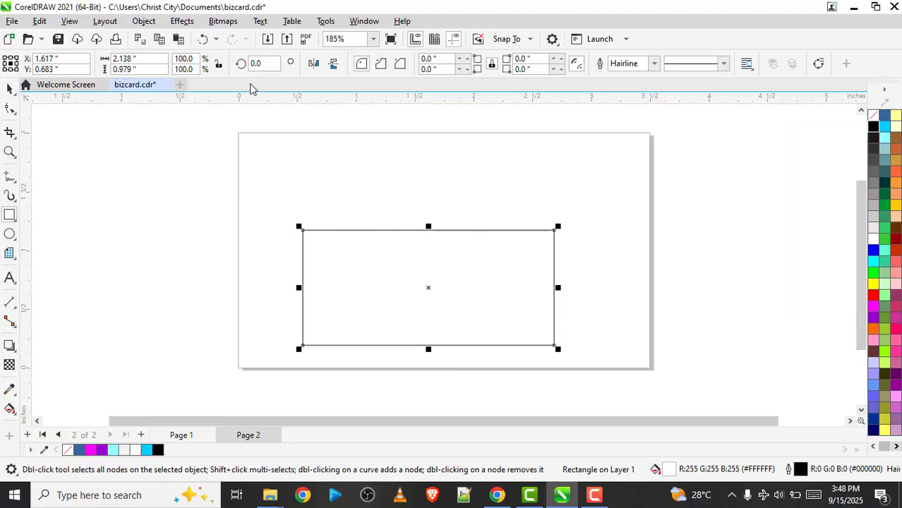
pyautogui.click(125, 58)
pyautogui.write('3.5')
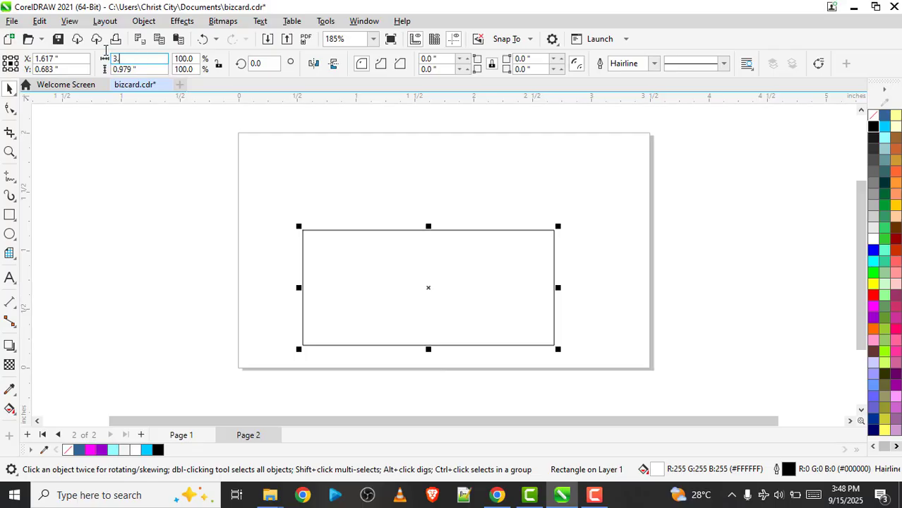
pyautogui.press('Tab')
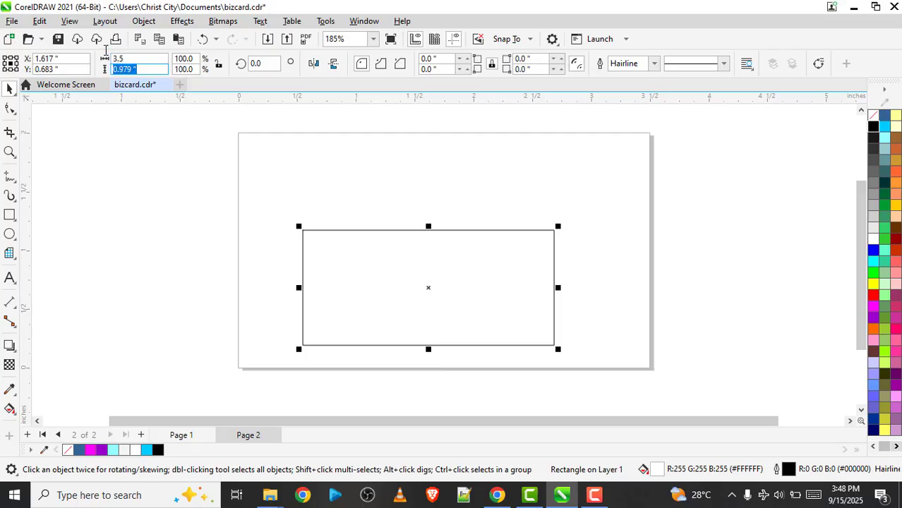
pyautogui.write('2')
pyautogui.press('Return')
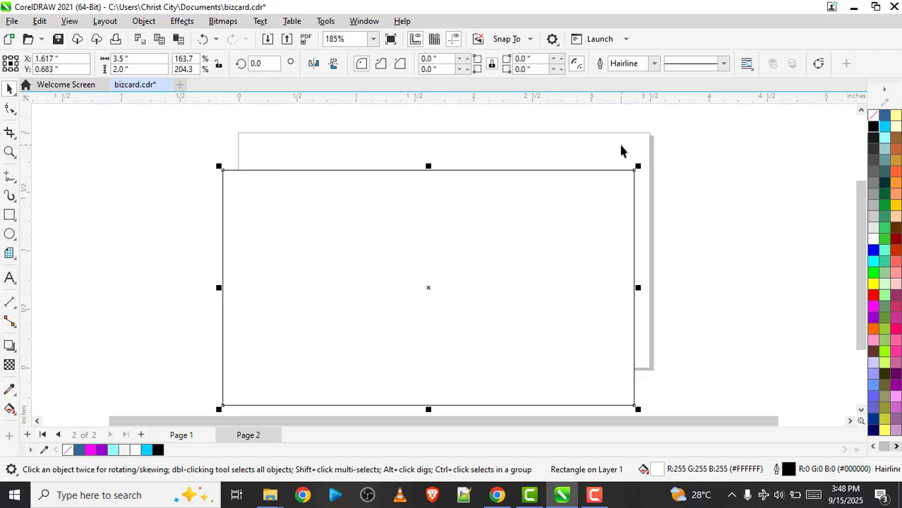
pyautogui.press('p')
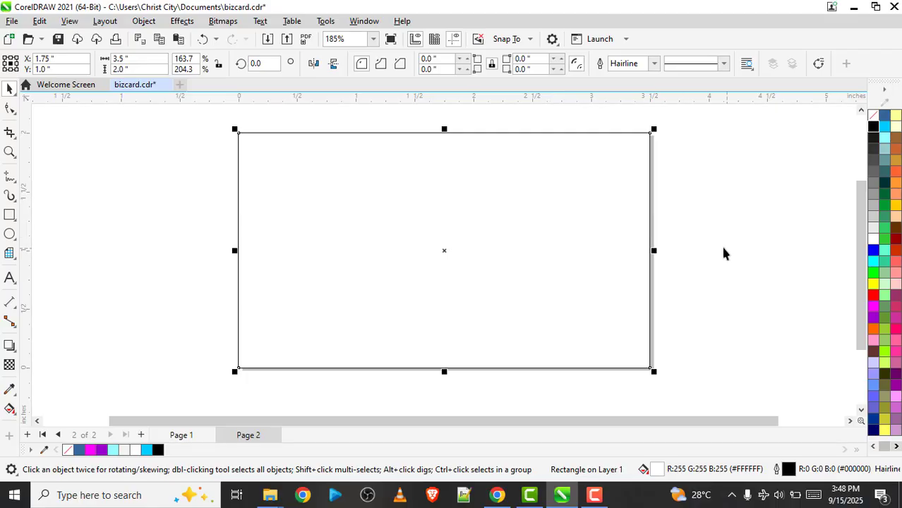
# Draw a narrow rectangle about 1.93 by 0.33 inches in the lower-left corner of the card on page 2
pyautogui.press('pageup')
pyautogui.press('pagedown')
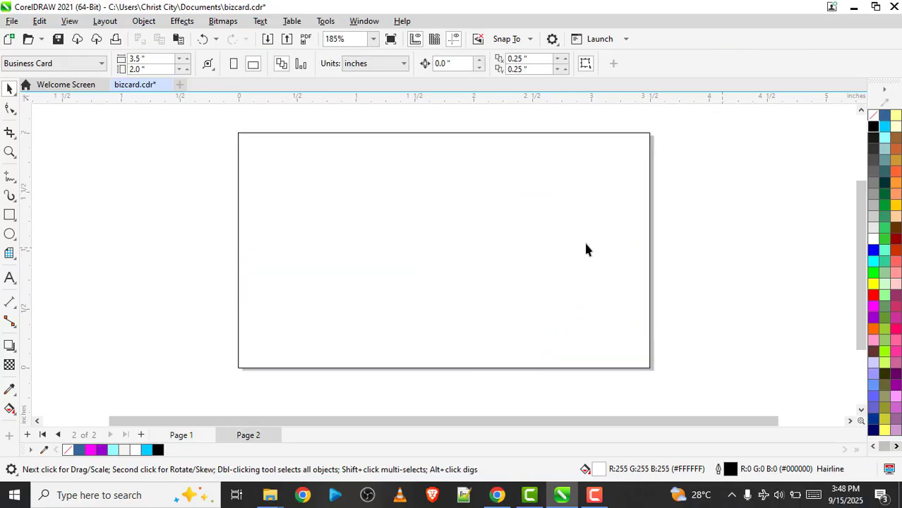
pyautogui.click(9, 214)
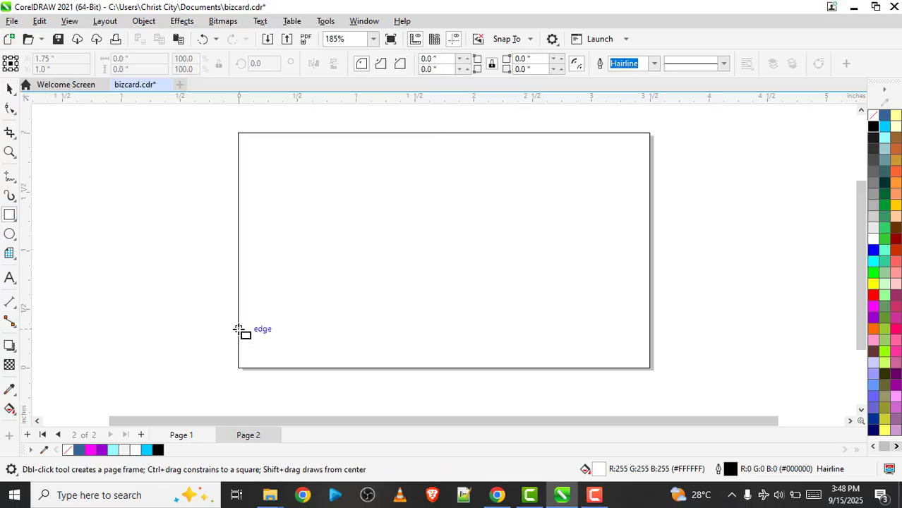
pyautogui.moveTo(238, 329); pyautogui.dragTo(466, 368)
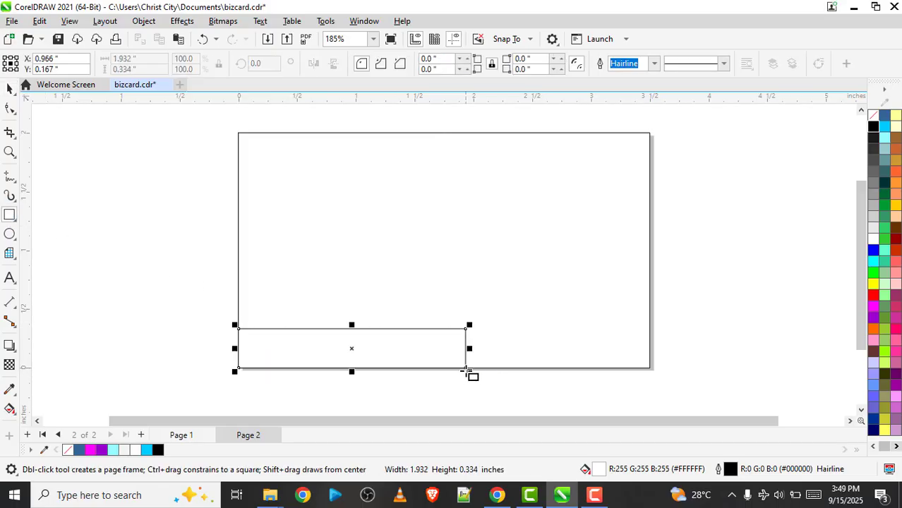
# PowerClip the narrow rectangle inside the card frame, and move it just over the card's lower-left corner within the clip contents
pyautogui.press('space')
pyautogui.moveTo(435, 339); pyautogui.dragTo(491, 270)
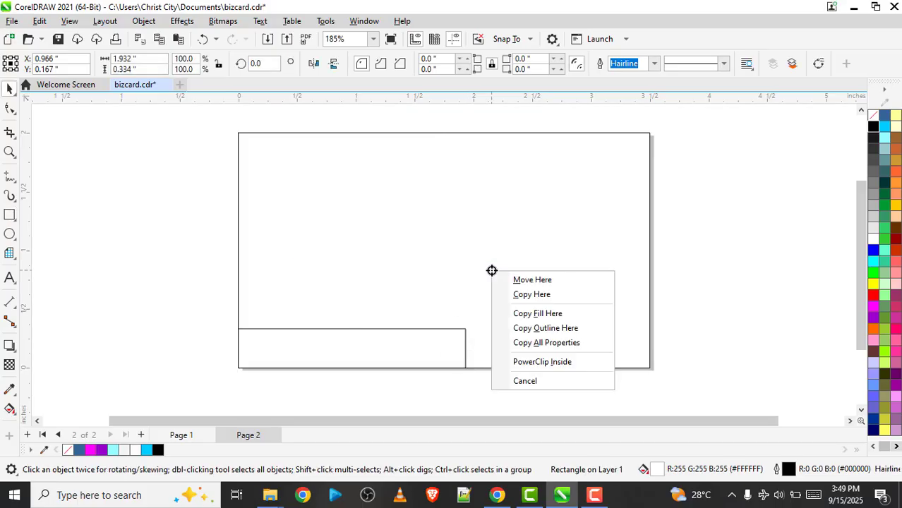
pyautogui.click(536, 362)
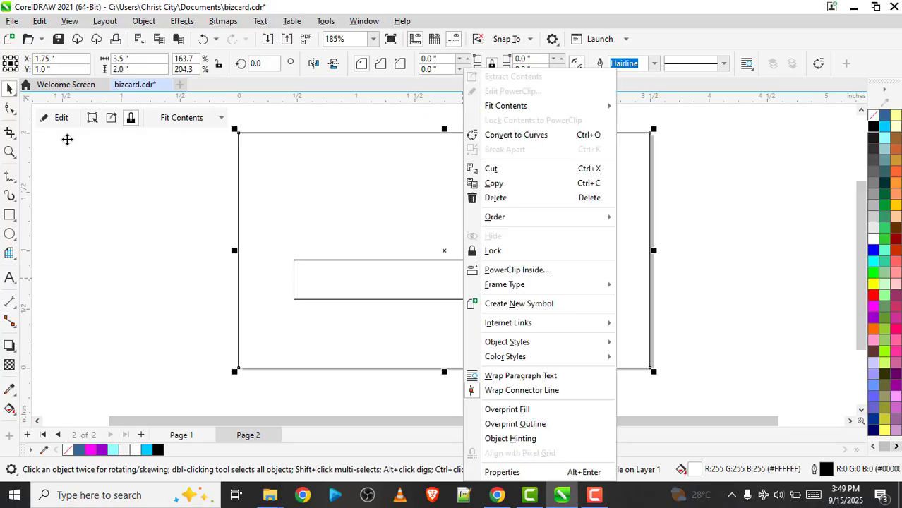
pyautogui.click(62, 122)
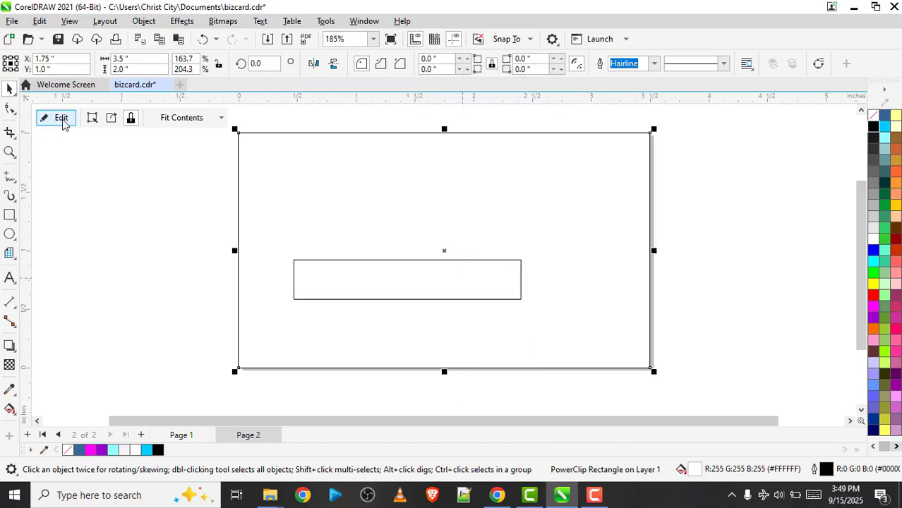
pyautogui.moveTo(399, 288); pyautogui.dragTo(352, 348)
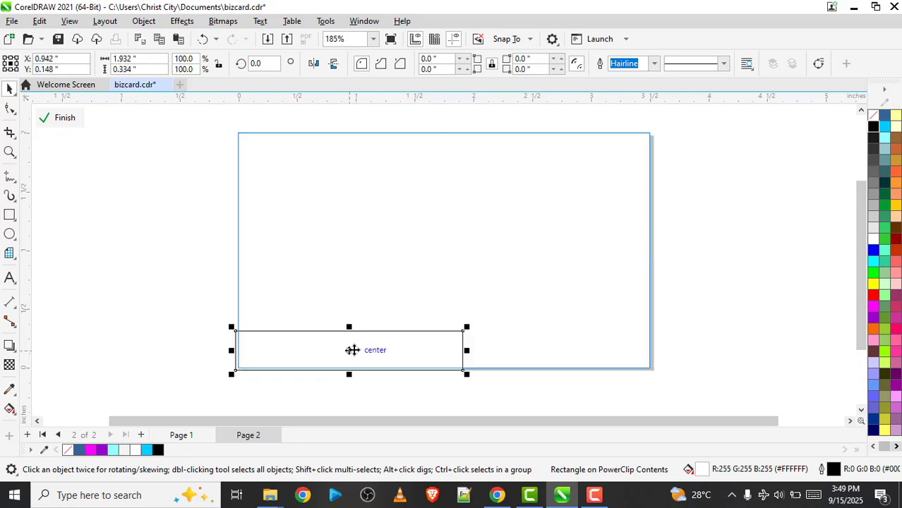
# Convert the narrow rectangle to curves and shift its upper-right node inward to slant the right end
pyautogui.rightClick(354, 346)
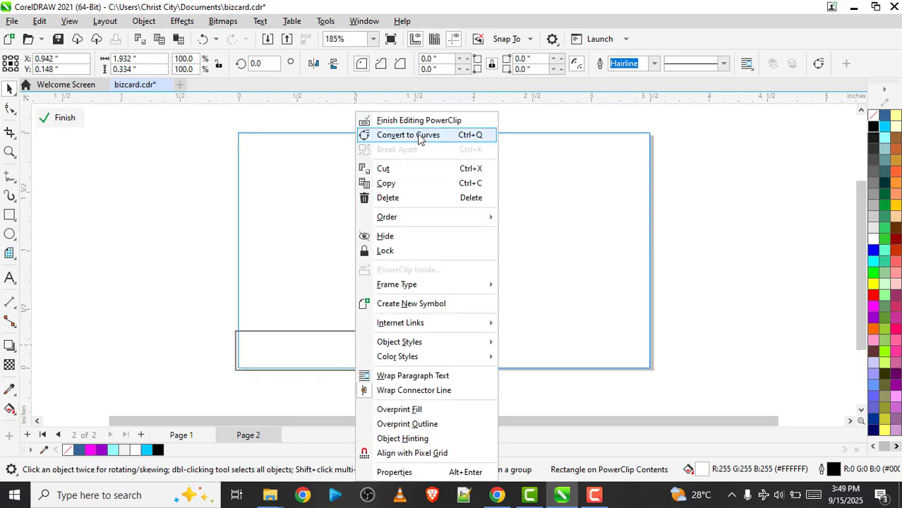
pyautogui.click(420, 137)
pyautogui.click(10, 108)
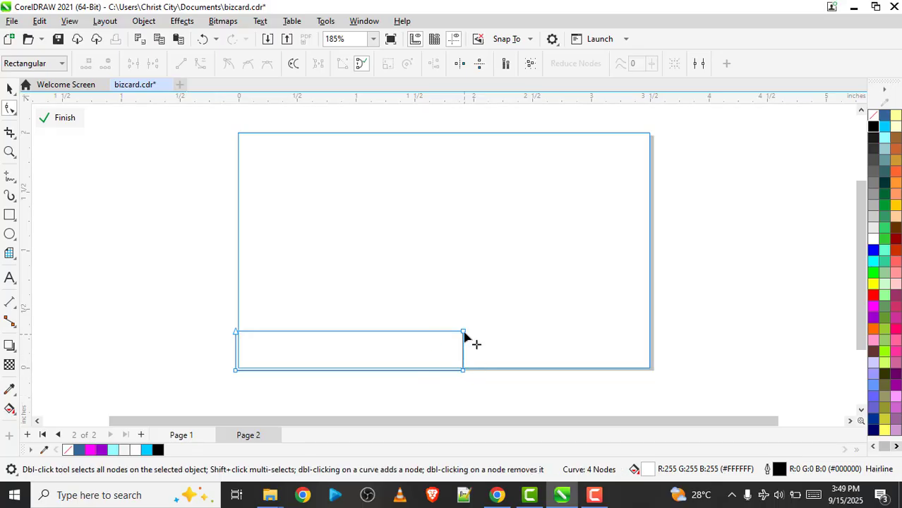
pyautogui.moveTo(463, 333); pyautogui.dragTo(443, 339)
pyautogui.press('space')
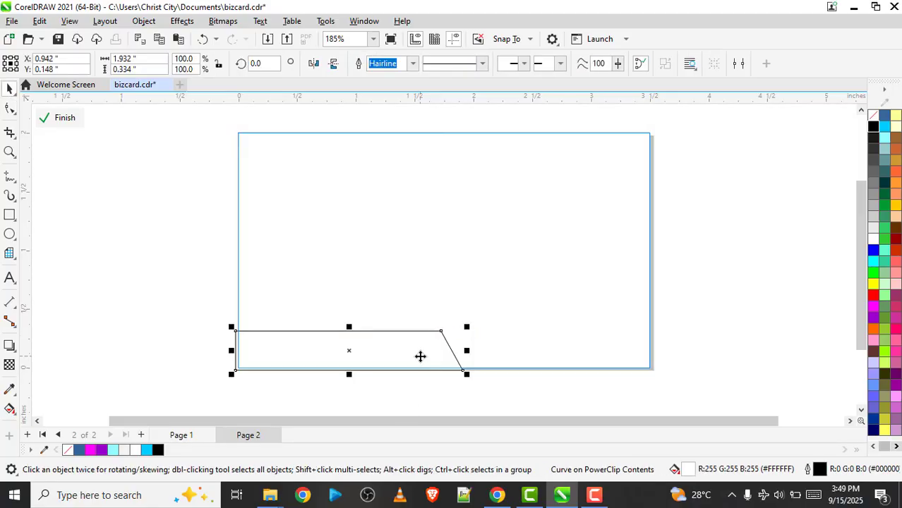
pyautogui.click(586, 498)
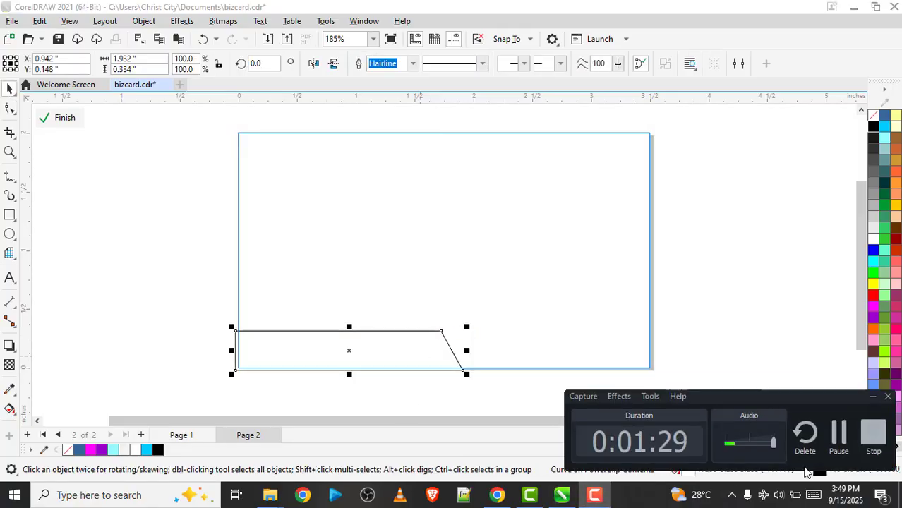
pyautogui.click(840, 452)
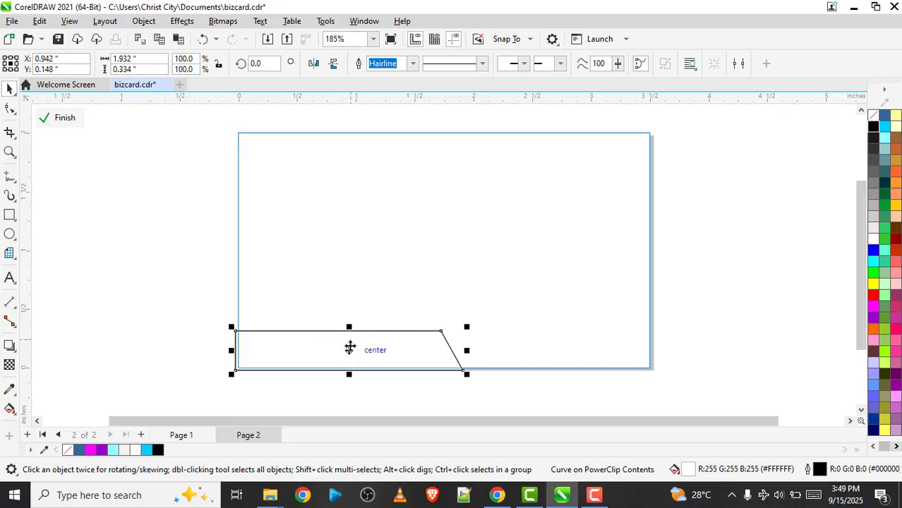
# Duplicate the slanted shape about 0.03 inch higher and send the copy to the back of the layer
pyautogui.moveTo(348, 351)
pyautogui.mouseDown()
pyautogui.moveTo(364, 315)
pyautogui.moveTo(345, 357)
pyautogui.mouseUp()
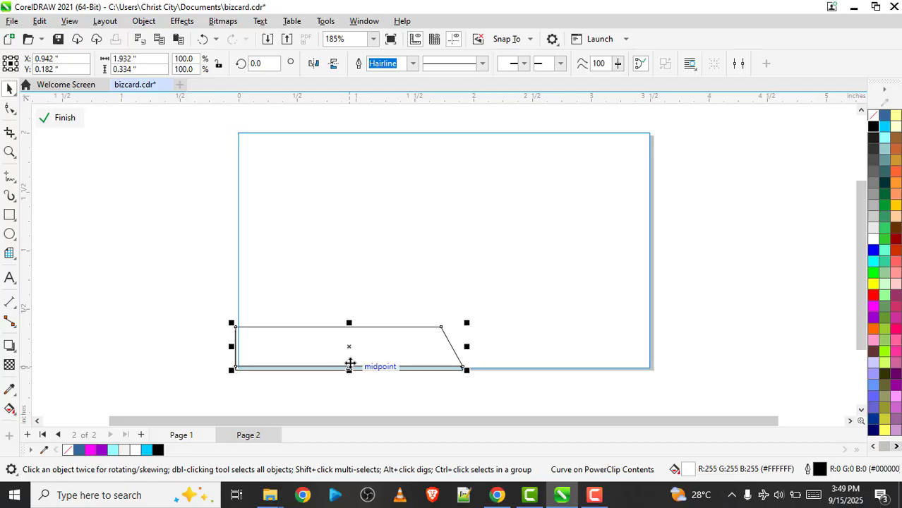
pyautogui.rightClick(406, 346)
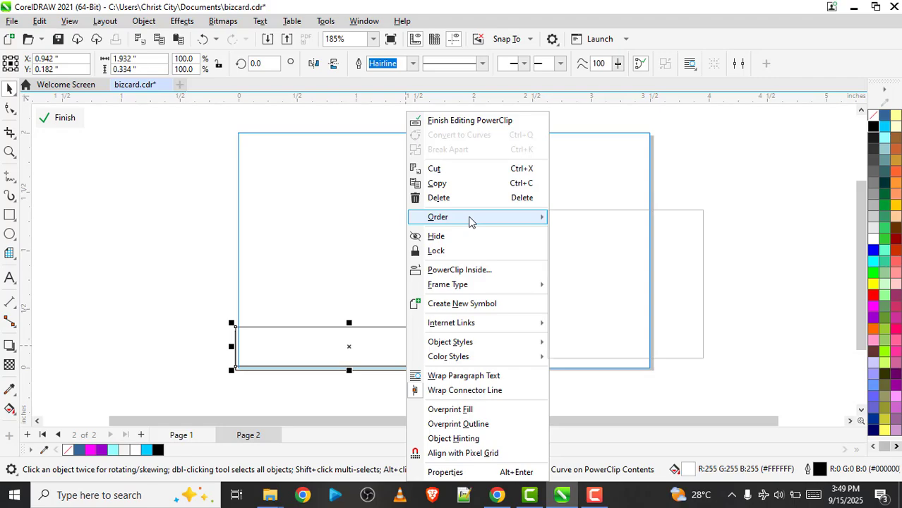
pyautogui.moveTo(470, 220)
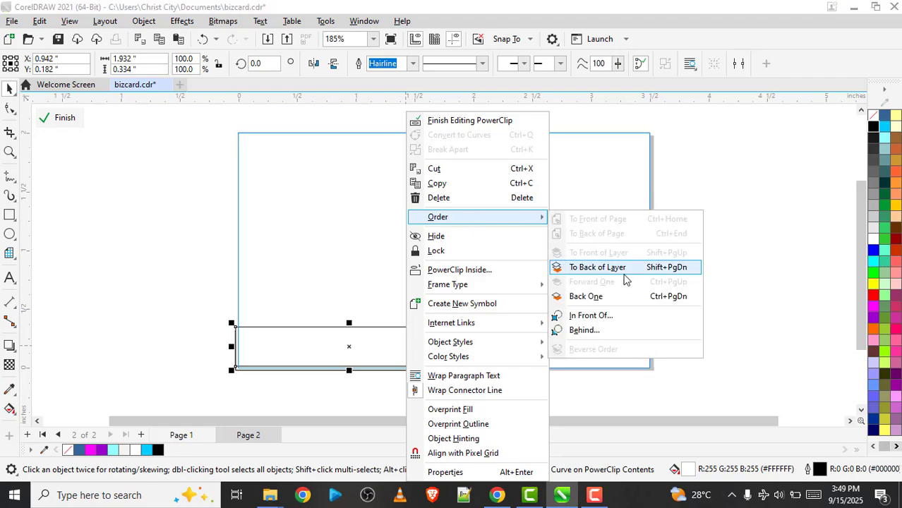
pyautogui.click(622, 268)
pyautogui.click(64, 318)
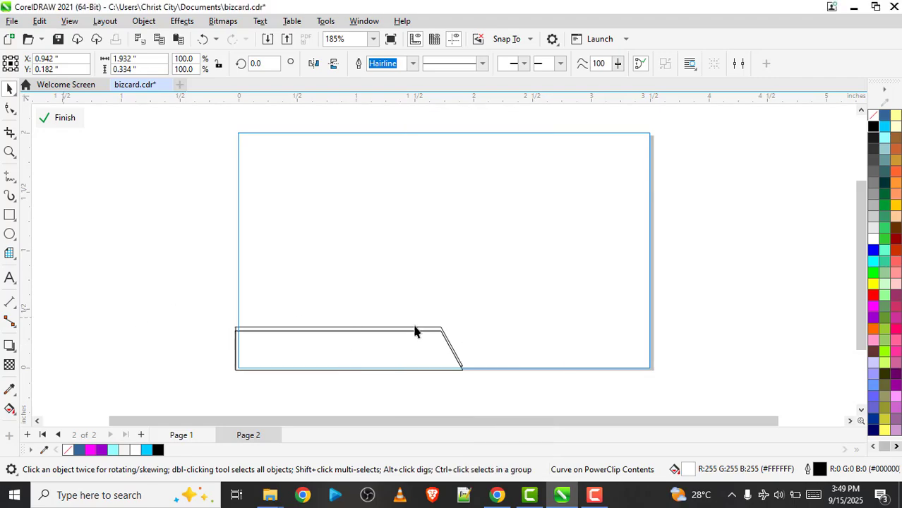
# Give the front slanted shape a dark navy fill and outline (#000066)
pyautogui.click(416, 342)
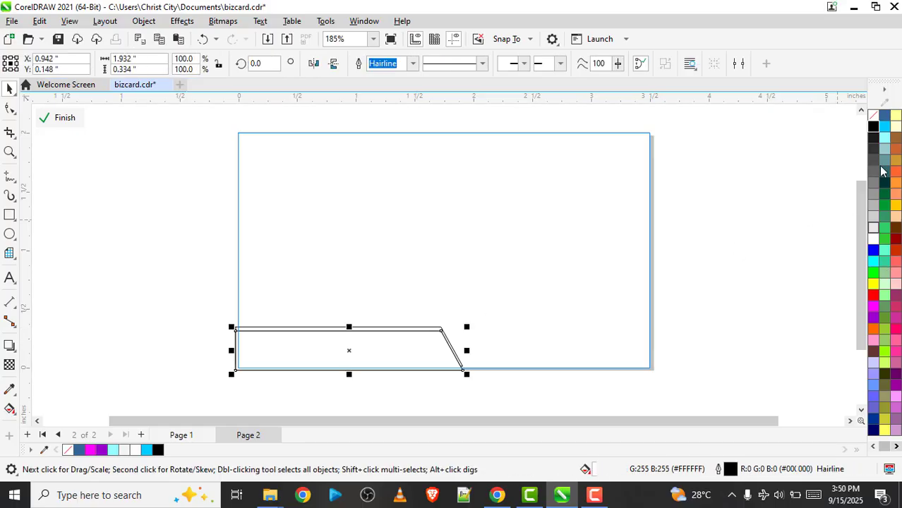
pyautogui.click(878, 431)
pyautogui.rightClick(878, 431)
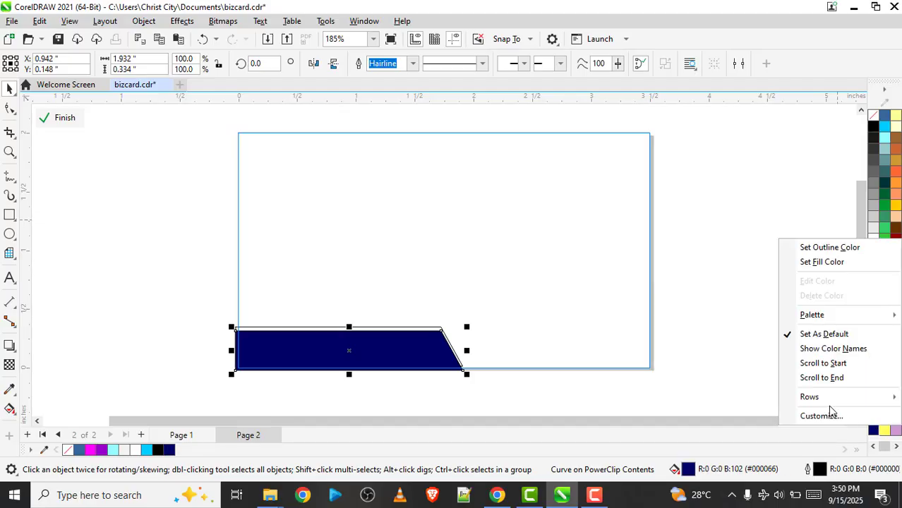
pyautogui.click(811, 247)
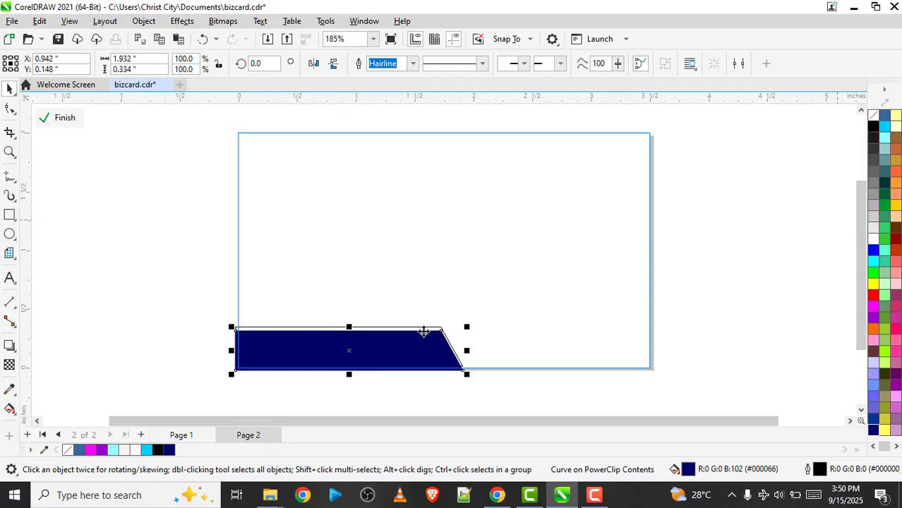
# Give the slanted copy behind it a bright cyan fill and outline (#00CCFF)
pyautogui.moveTo(423, 332); pyautogui.dragTo(423, 328)
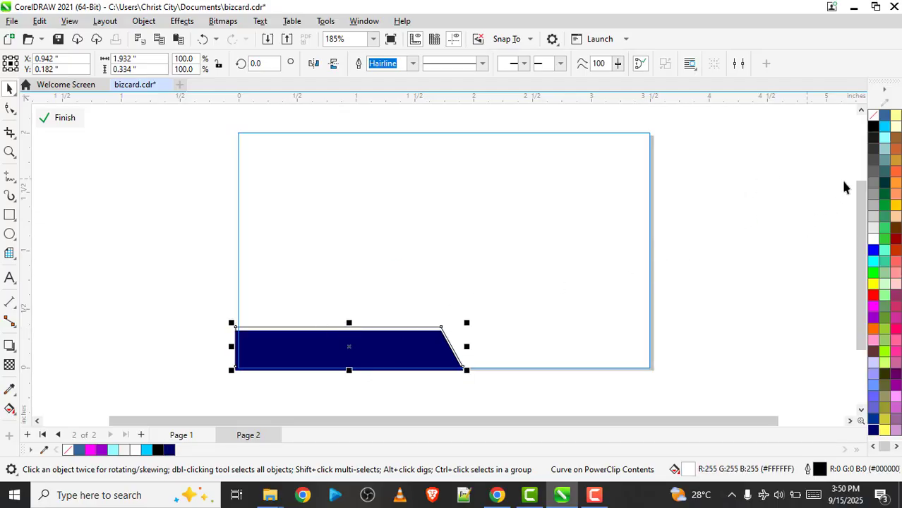
pyautogui.rightClick(883, 128)
pyautogui.rightClick(883, 128)
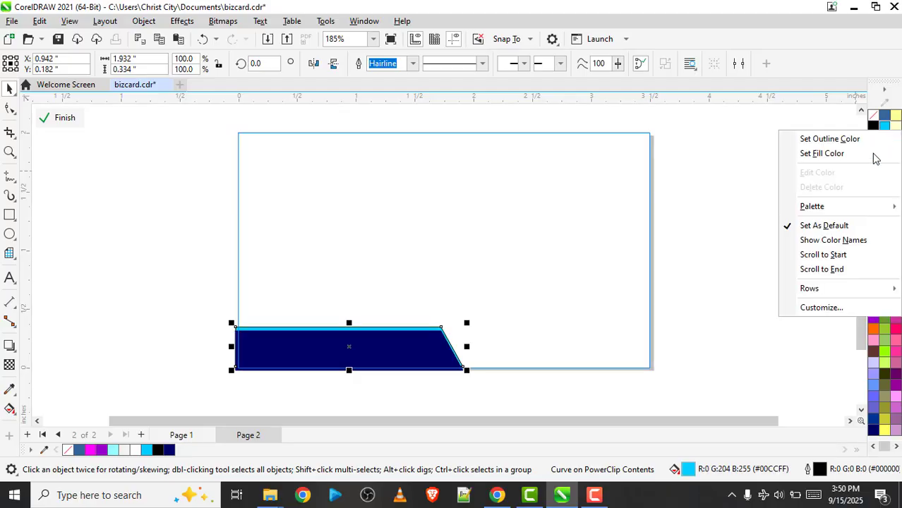
pyautogui.click(494, 254)
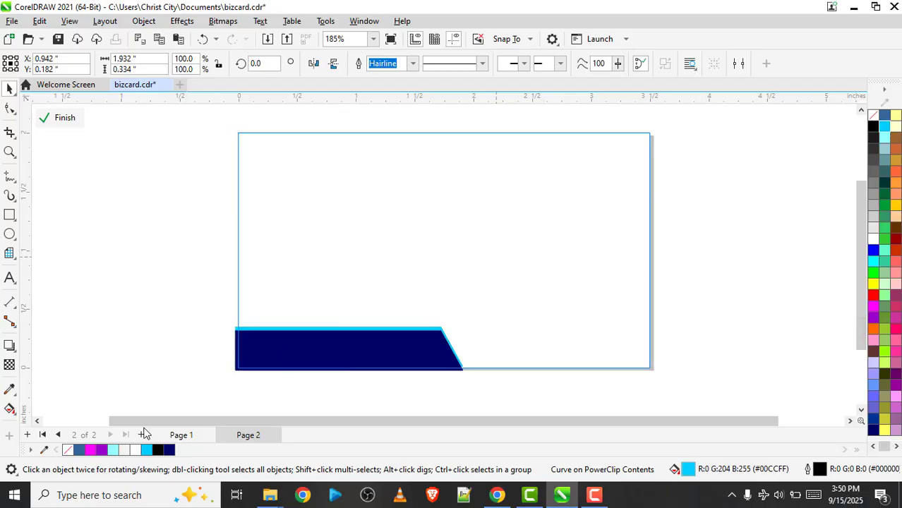
# Shift the cyan shape about 0.02 inch to the right to widen the accent along the slanted edge
pyautogui.click(391, 330)
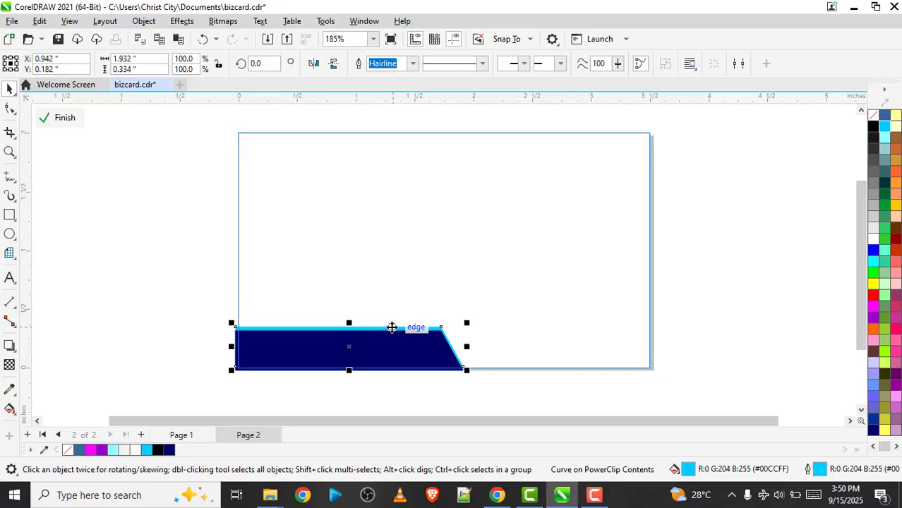
pyautogui.click(392, 328)
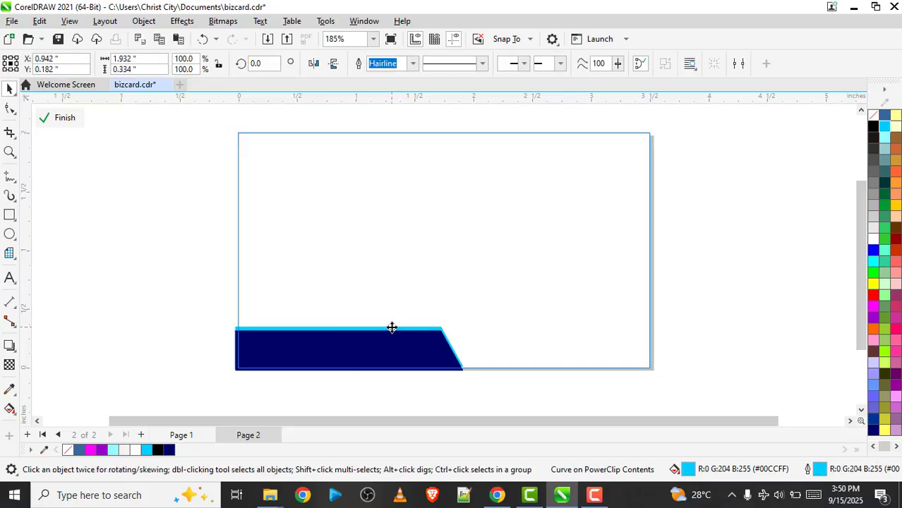
pyautogui.moveTo(392, 328); pyautogui.dragTo(395, 327)
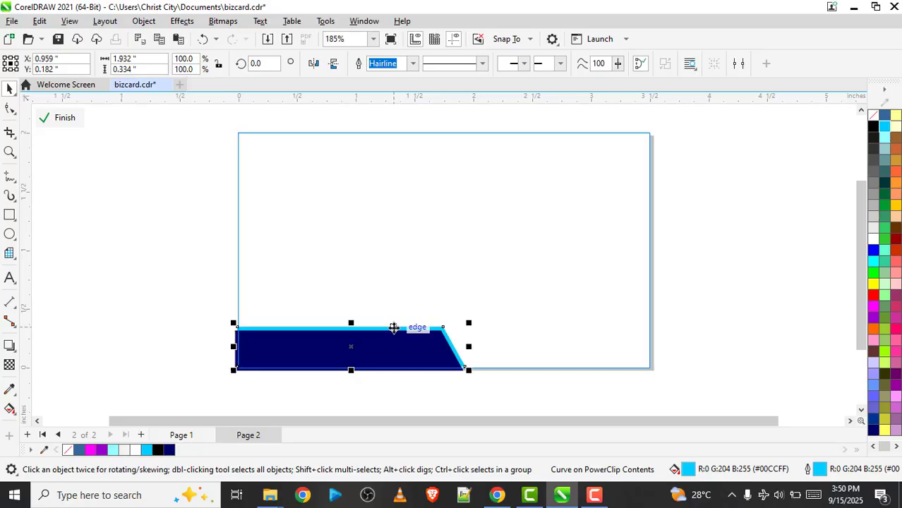
pyautogui.click(184, 310)
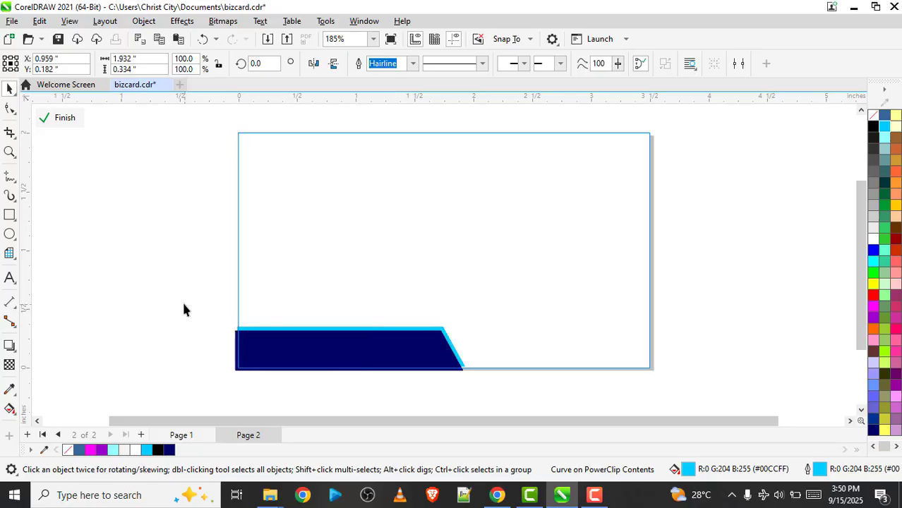
pyautogui.click(275, 323)
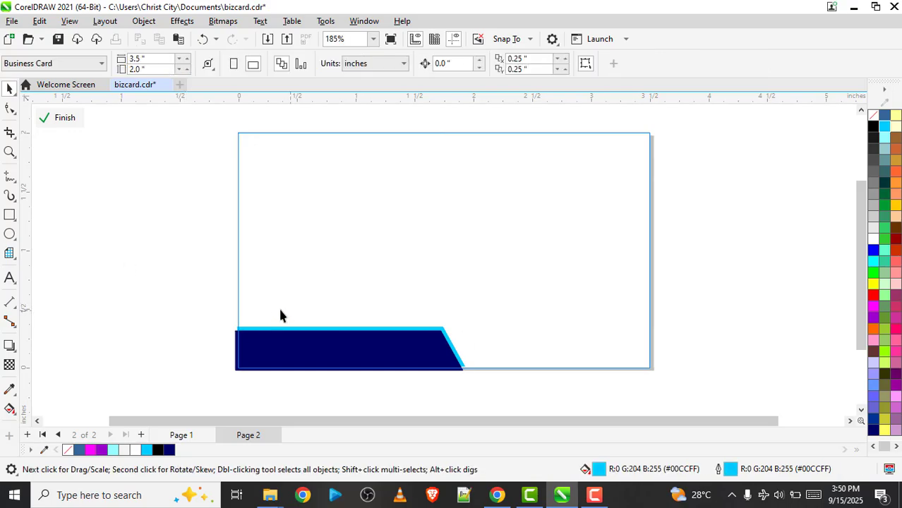
# Draw a three-sided polygon about 1.22 inches wide in the upper middle of the card
pyautogui.click(17, 261)
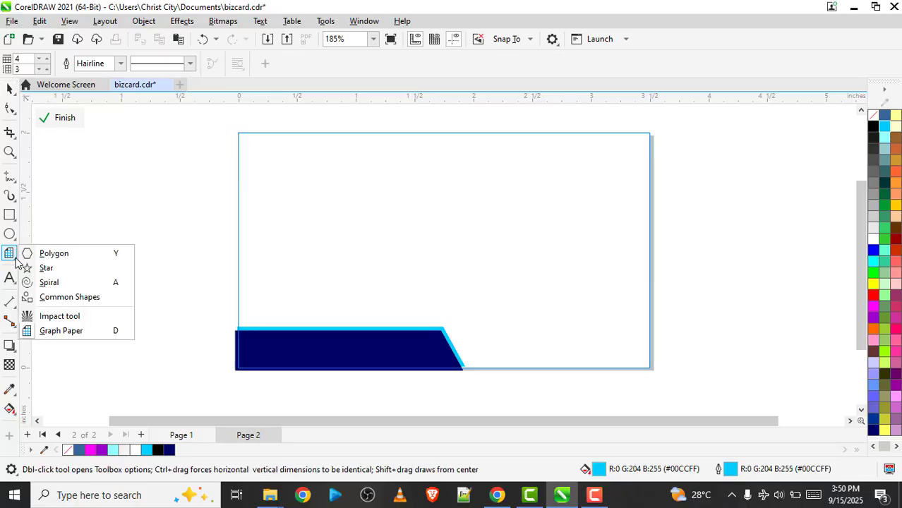
pyautogui.click(79, 259)
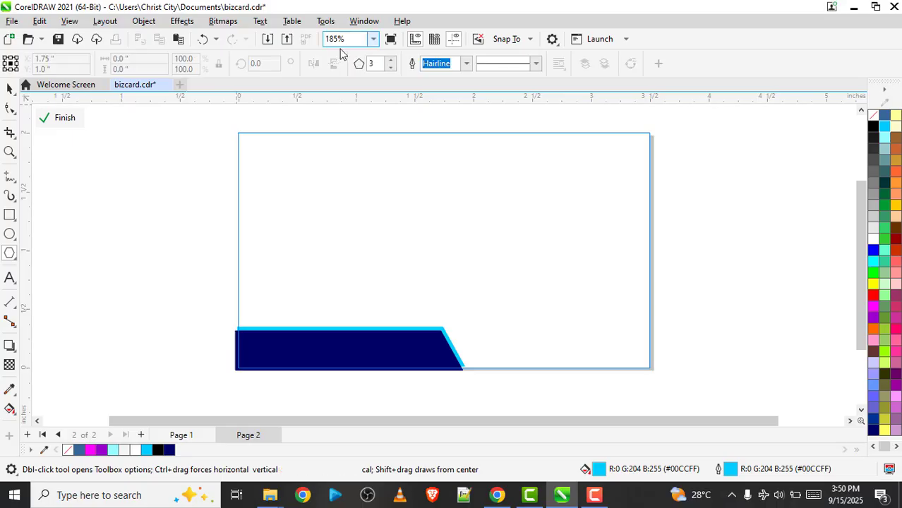
pyautogui.click(389, 67)
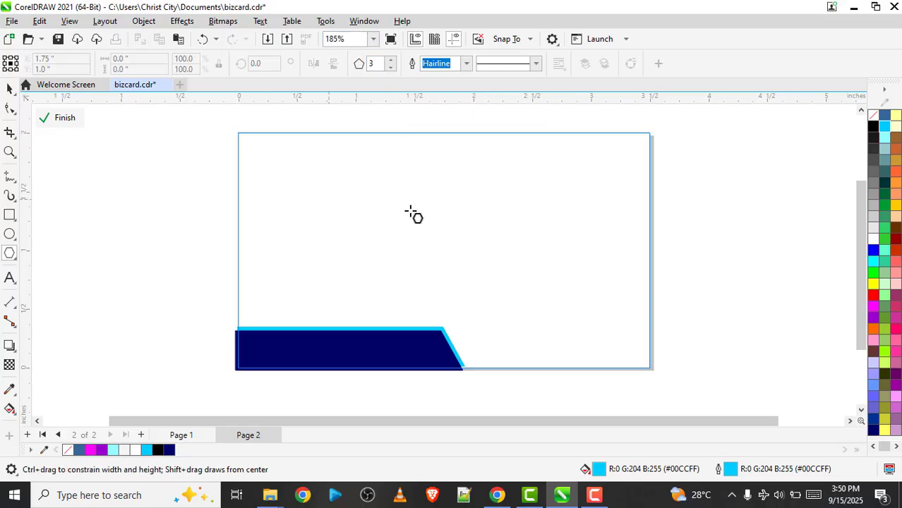
pyautogui.moveTo(445, 227); pyautogui.dragTo(522, 270)
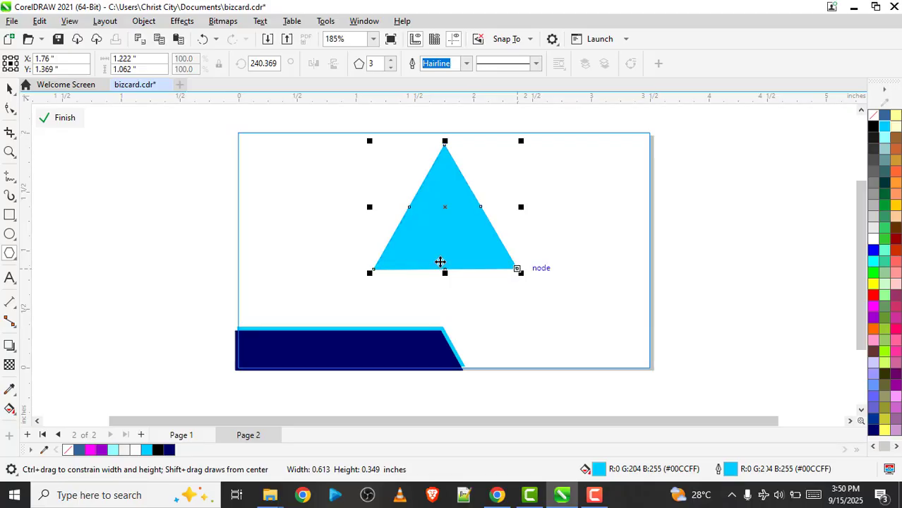
# Set the triangle's angle of rotation to 360 degrees
pyautogui.press('space')
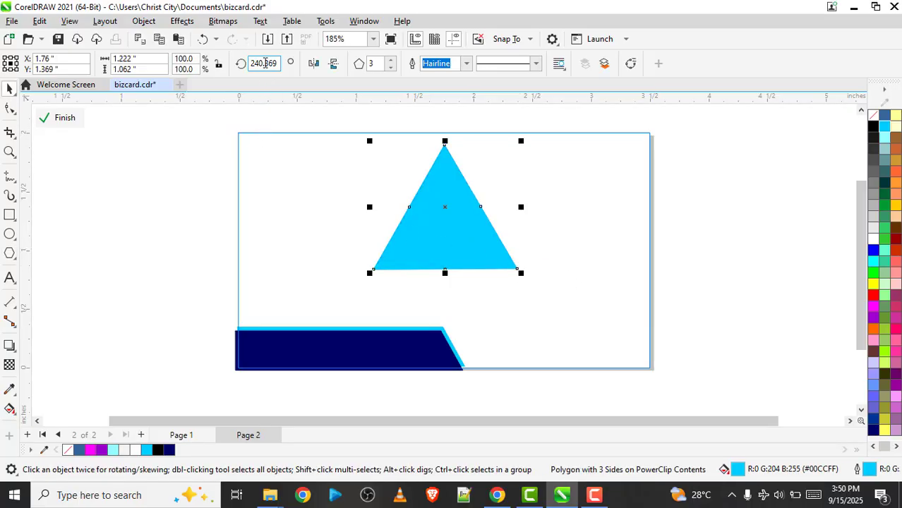
pyautogui.moveTo(275, 65); pyautogui.dragTo(249, 63)
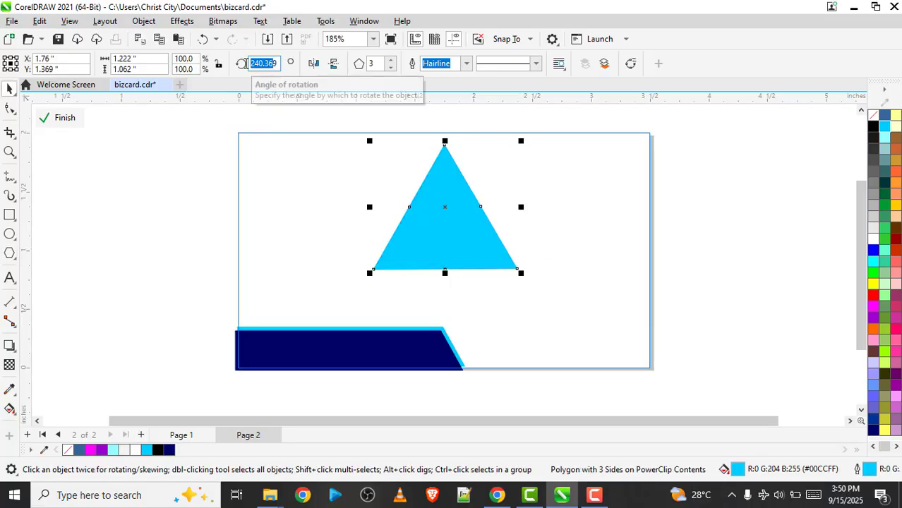
pyautogui.write('180')
pyautogui.press('Return')
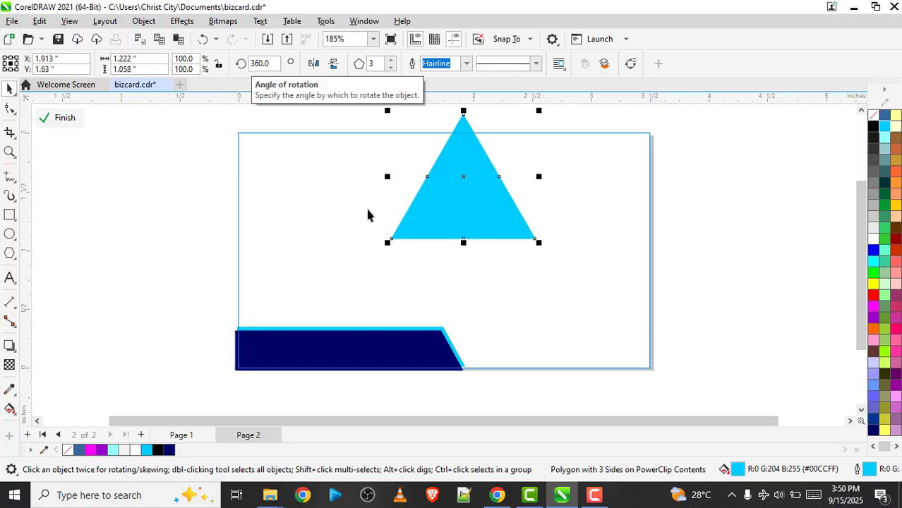
# Move the triangle to the card's lower right corner and shrink it to about 0.92 inch wide by 0.54 inch high
pyautogui.moveTo(467, 185); pyautogui.dragTo(571, 316)
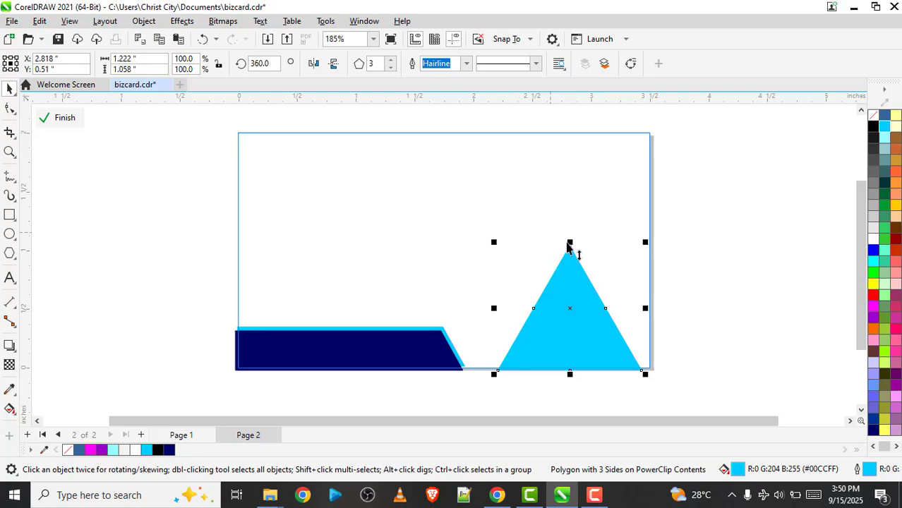
pyautogui.moveTo(571, 247); pyautogui.dragTo(572, 310)
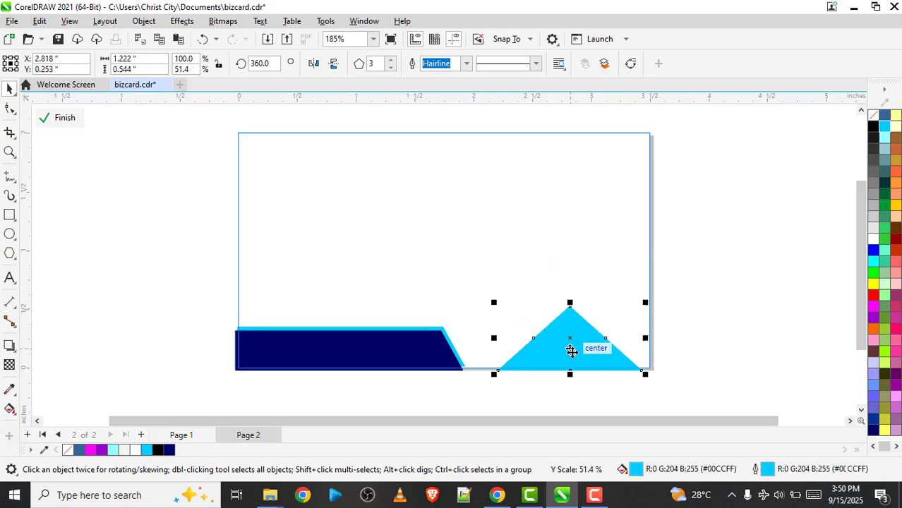
pyautogui.moveTo(493, 339); pyautogui.dragTo(531, 340)
# Duplicate the triangle about 0.28 inch to the right and remove the copy's fill
pyautogui.moveTo(598, 342); pyautogui.dragTo(631, 360)
pyautogui.hotkey('ctrl', 'd')
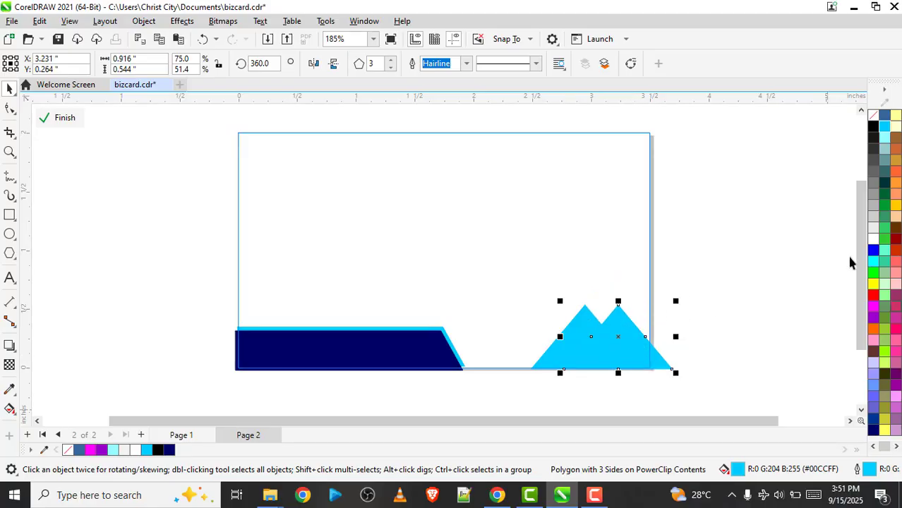
pyautogui.click(873, 117)
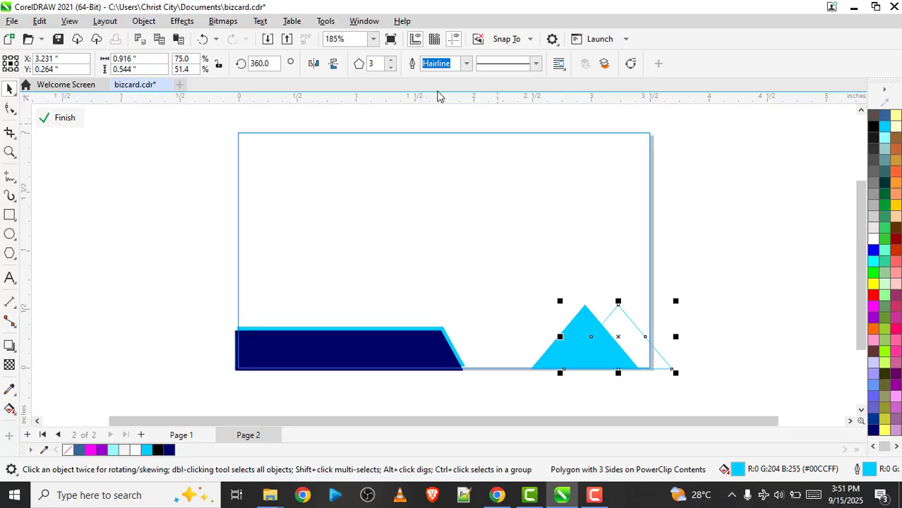
# Set the outline width of the unfilled triangle to 0.75 pt
pyautogui.click(467, 64)
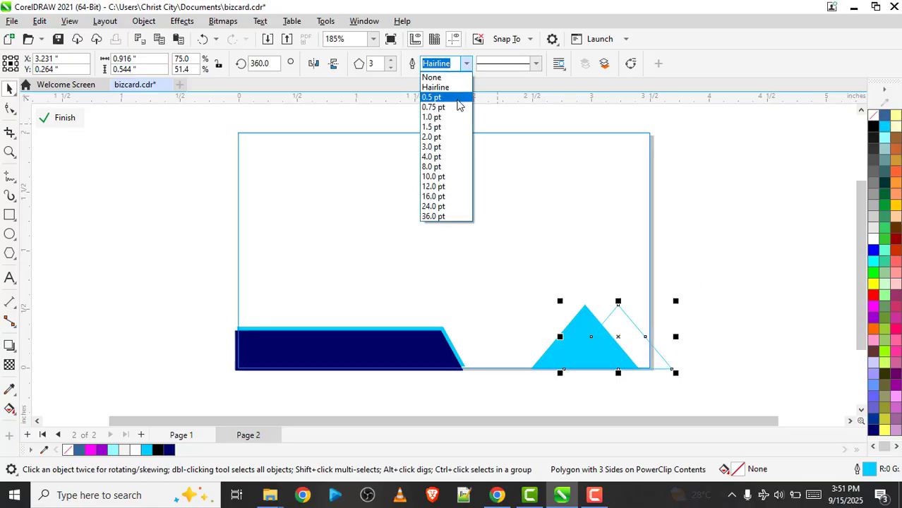
pyautogui.click(457, 95)
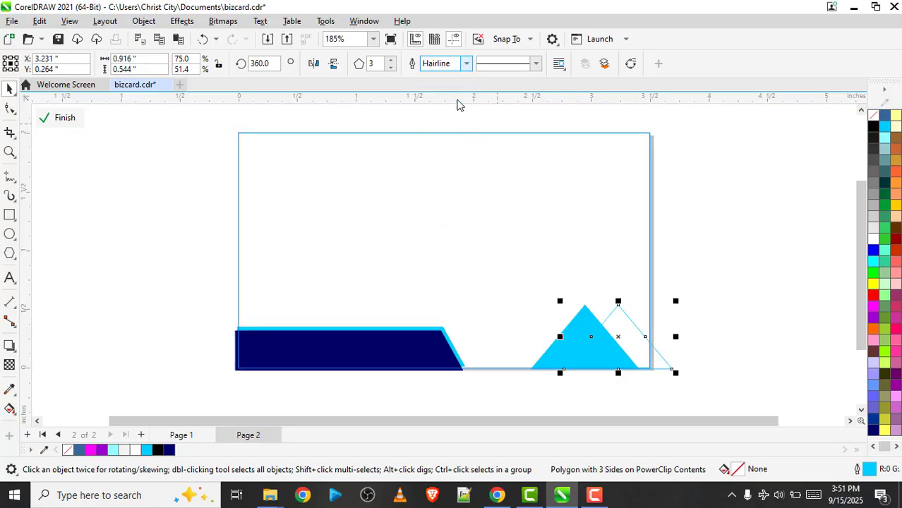
pyautogui.click(467, 63)
pyautogui.click(455, 108)
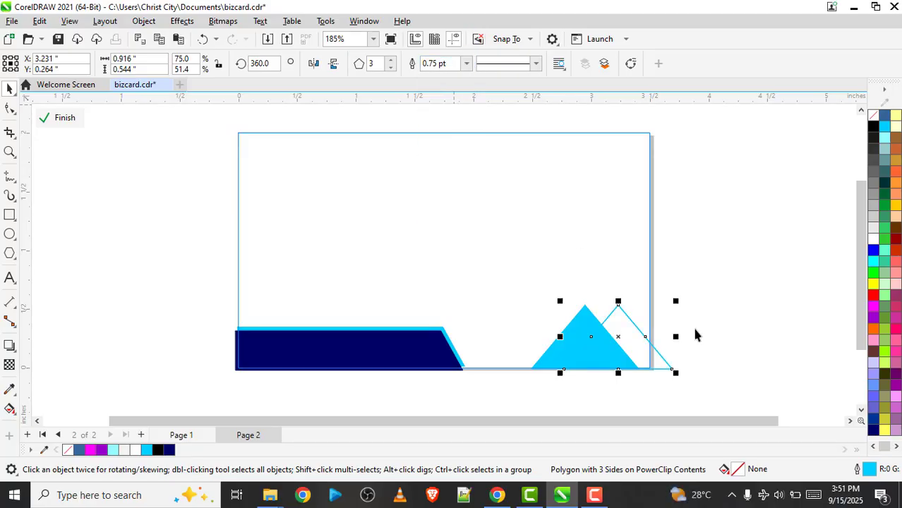
# Duplicate the outlined triangle and place the copy on the other side of the filled one, centred at about X 2.84 inches
pyautogui.hotkey('ctrl', 'd')
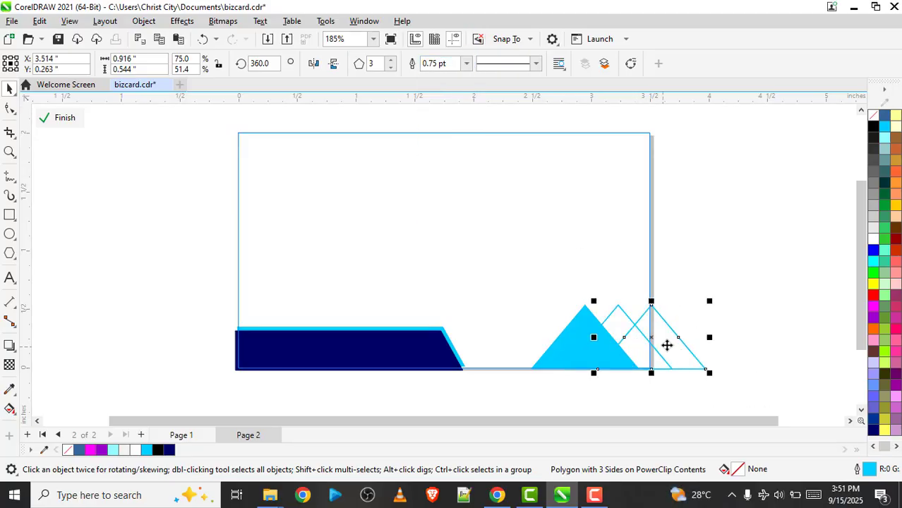
pyautogui.moveTo(667, 344); pyautogui.dragTo(589, 343)
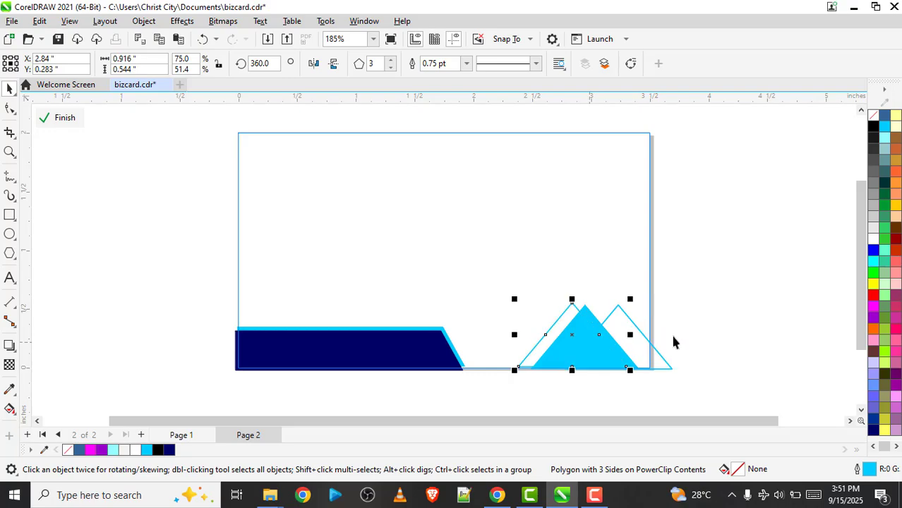
pyautogui.click(692, 345)
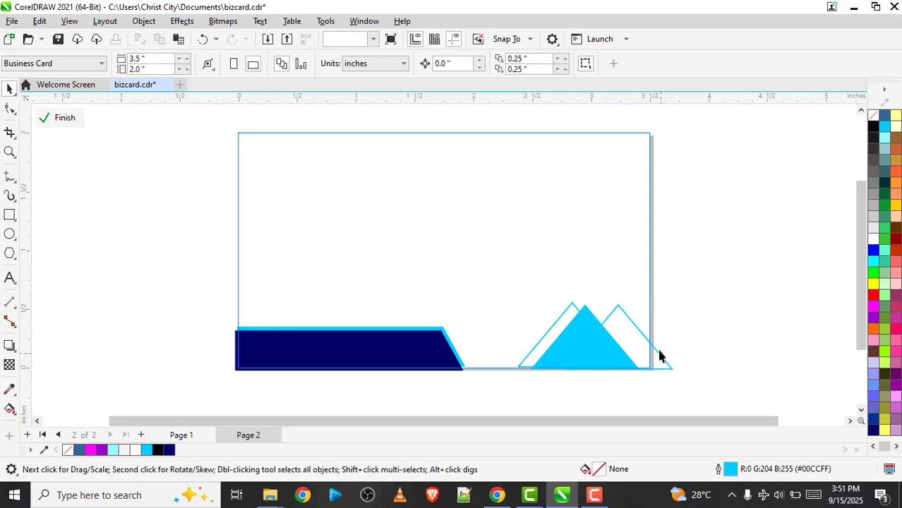
# Rearrange the triangle group along the card's bottom edge, with the filled triangle centred at about X 3.01, Y 0.24 inch
pyautogui.click(657, 346)
pyautogui.moveTo(658, 329); pyautogui.dragTo(589, 321)
pyautogui.click(590, 344)
pyautogui.click(595, 323)
pyautogui.click(583, 313)
pyautogui.click(588, 312)
pyautogui.click(588, 312)
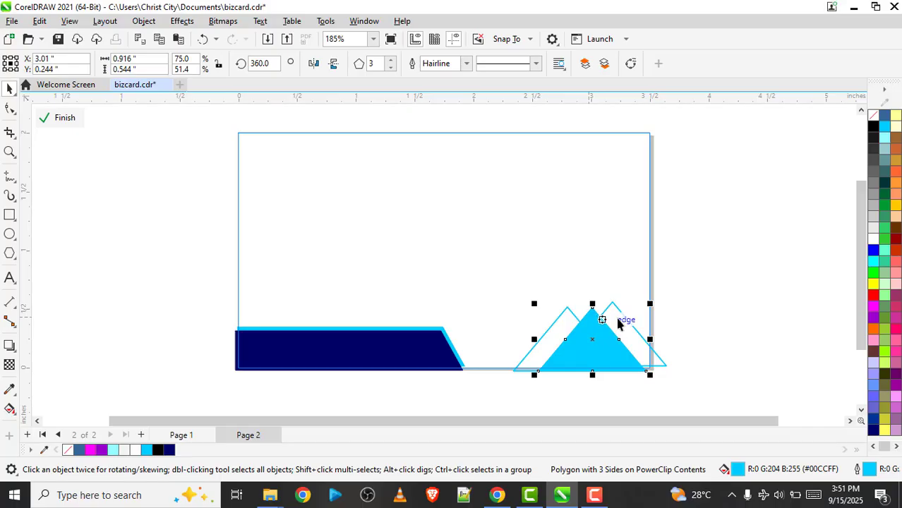
# Centre the two outlined triangles at about X 3.19 and X 2.89 inches around the filled one and finish editing the frame's contents
pyautogui.click(619, 324)
pyautogui.click(621, 328)
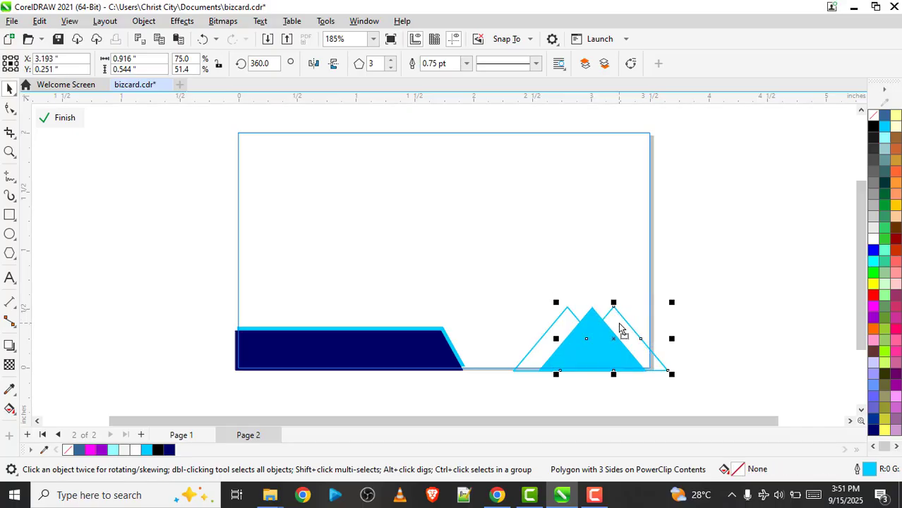
pyautogui.moveTo(549, 341); pyautogui.dragTo(568, 341)
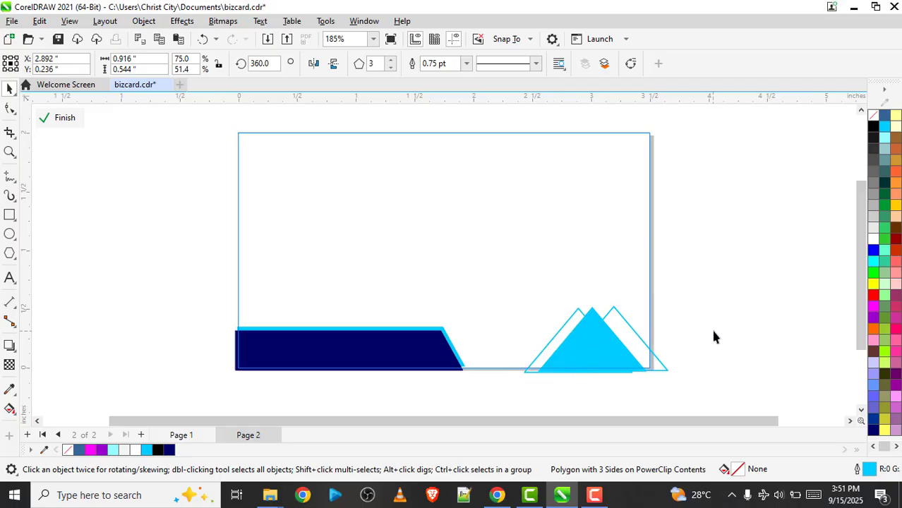
pyautogui.click(711, 332)
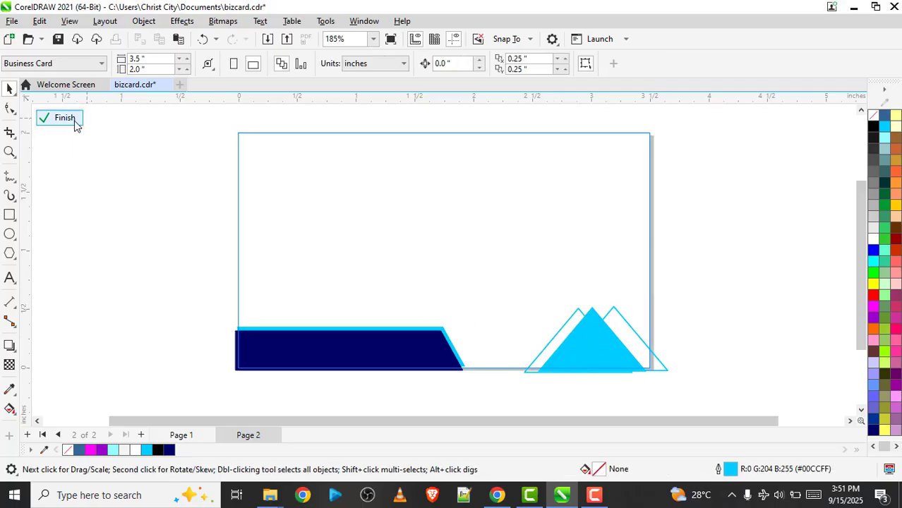
pyautogui.click(76, 121)
pyautogui.click(683, 341)
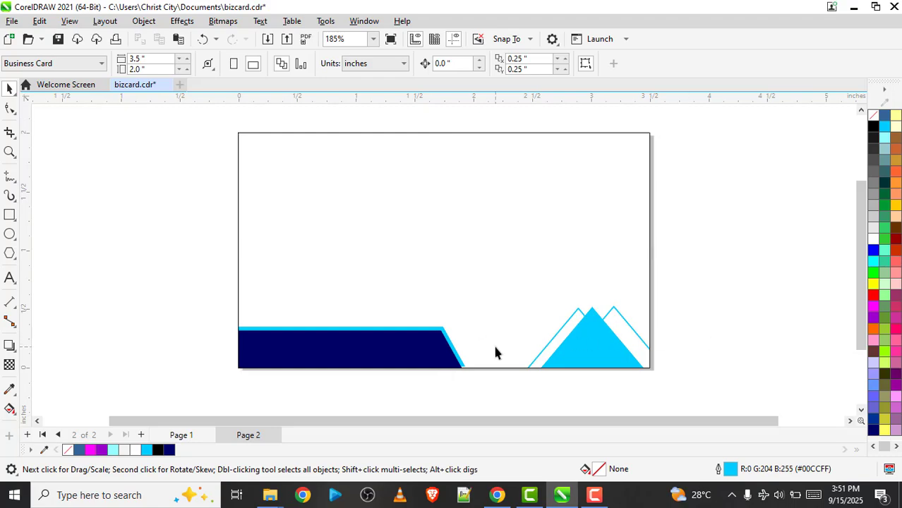
# Copy the name heading from page 1 and paste it at the same position on page 2
pyautogui.scroll(1, 496, 302)
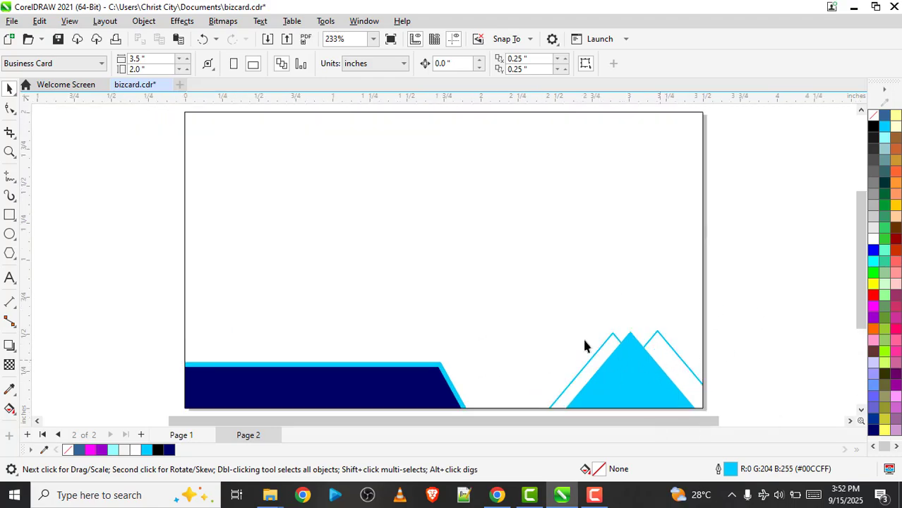
pyautogui.press('pageup')
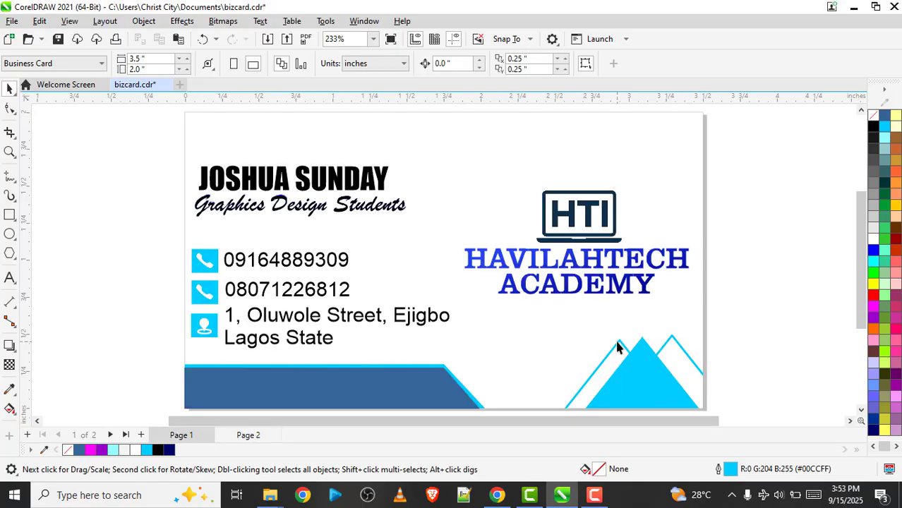
pyautogui.press('pagedown')
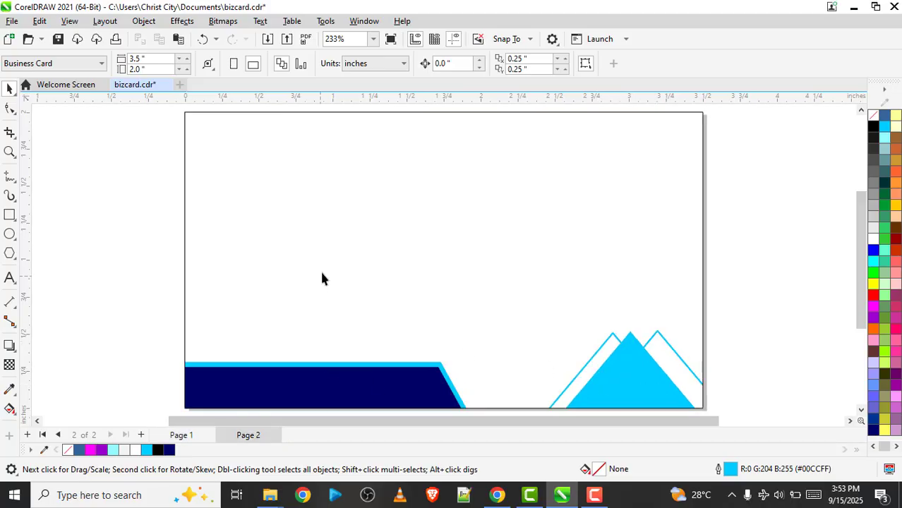
pyautogui.press('pageup')
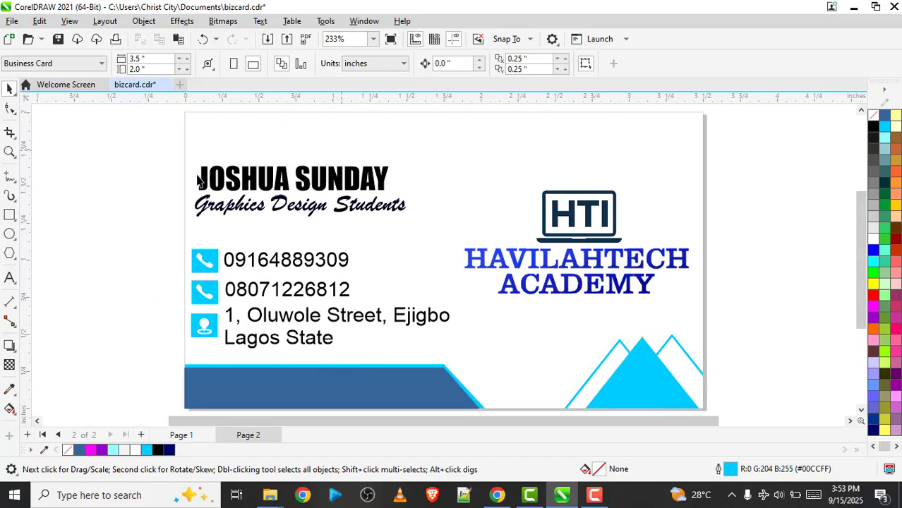
pyautogui.click(194, 182)
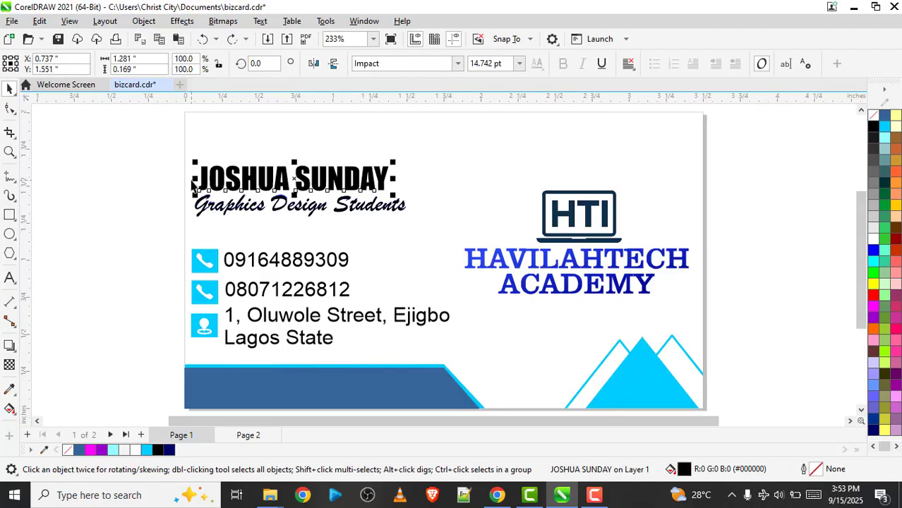
pyautogui.press('pagedown')
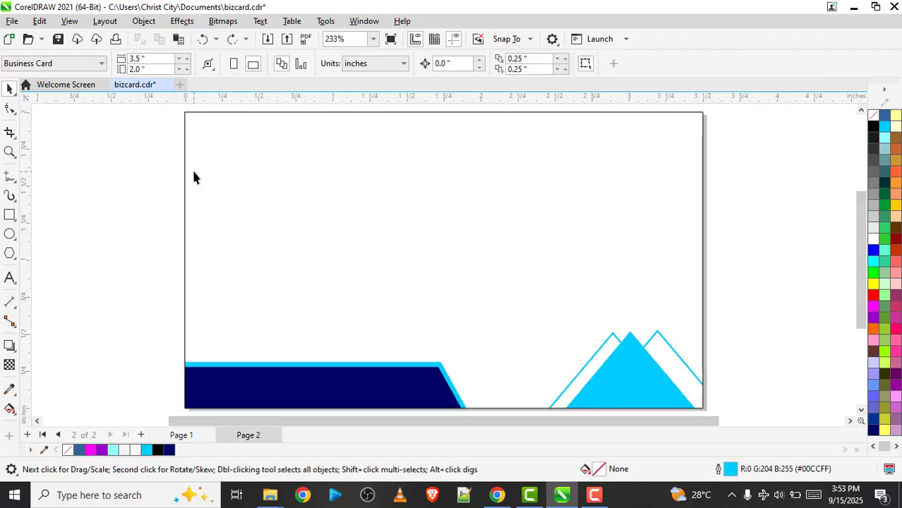
pyautogui.hotkey('ctrl', 'v')
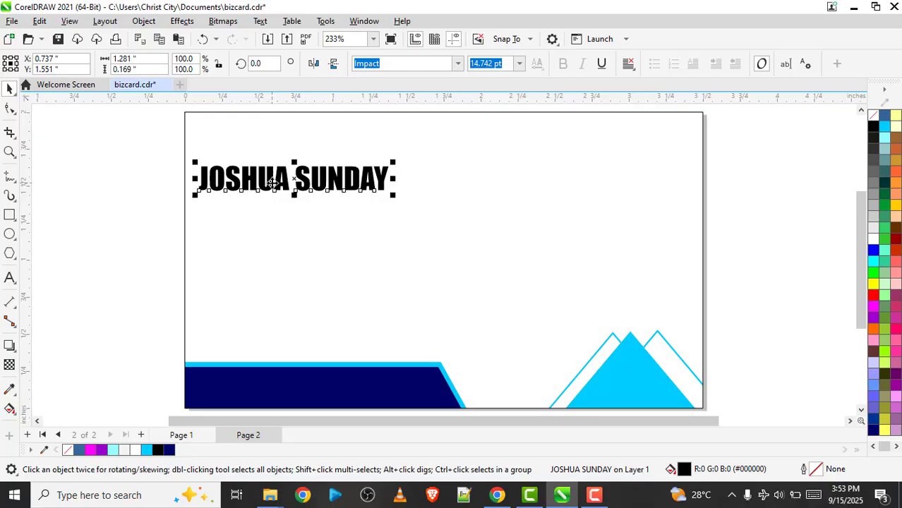
# Check the tagline on page 1 and add the text "Graphics Designe" below the name heading on page 2
pyautogui.press('pageup')
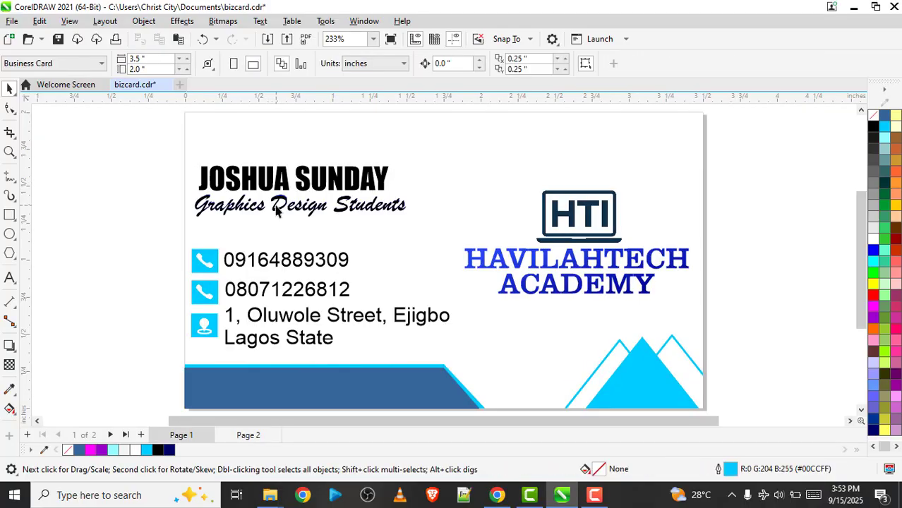
pyautogui.click(276, 212)
pyautogui.press('pagedown')
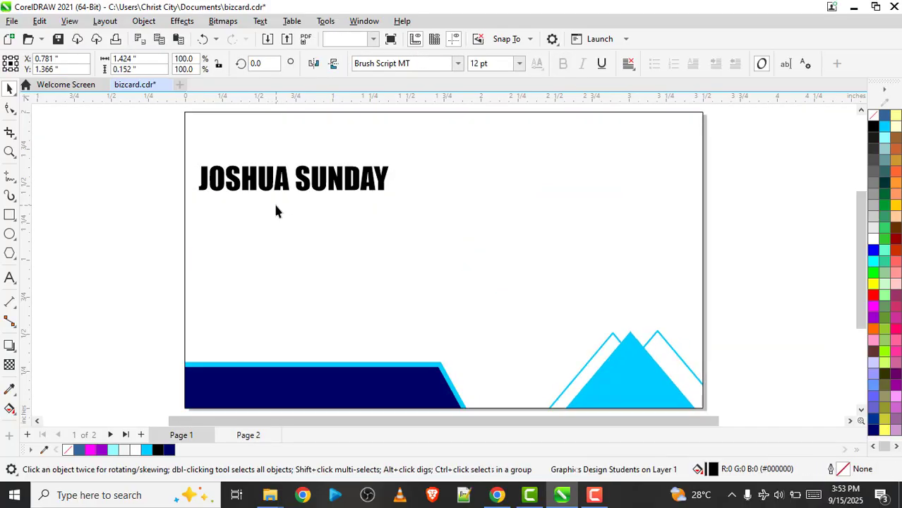
pyautogui.click(9, 278)
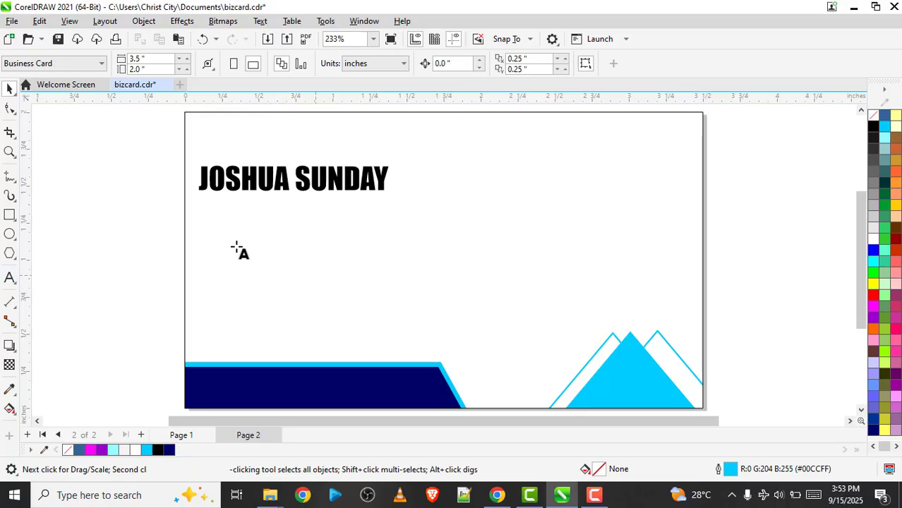
pyautogui.click(236, 245)
pyautogui.write('g')
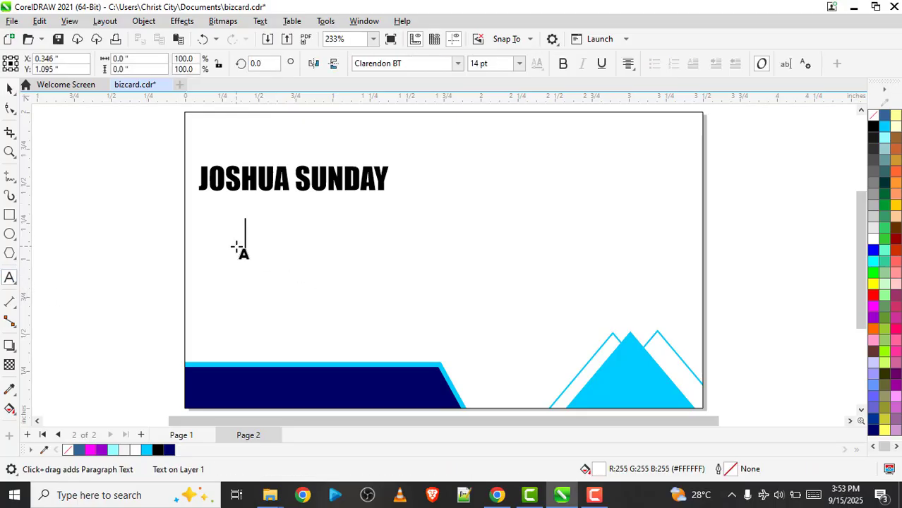
pyautogui.press('BackSpace')
pyautogui.write('G')
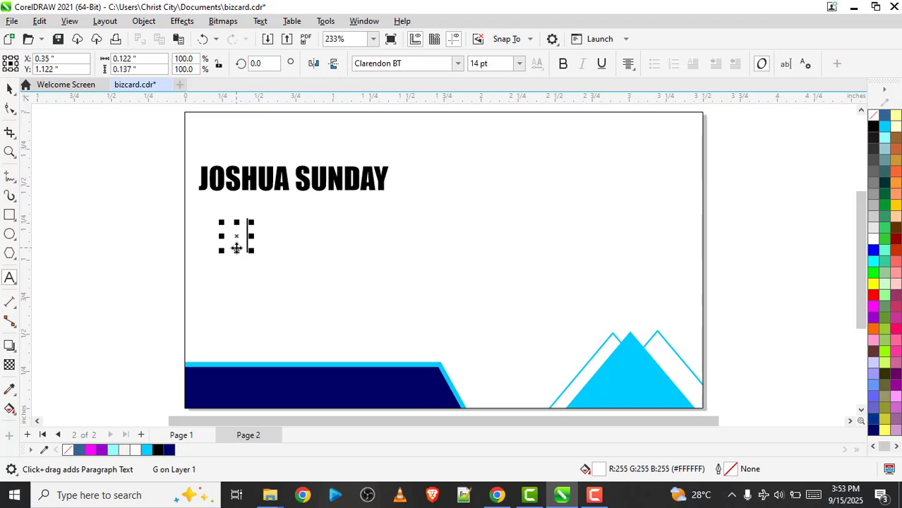
pyautogui.write('raphic')
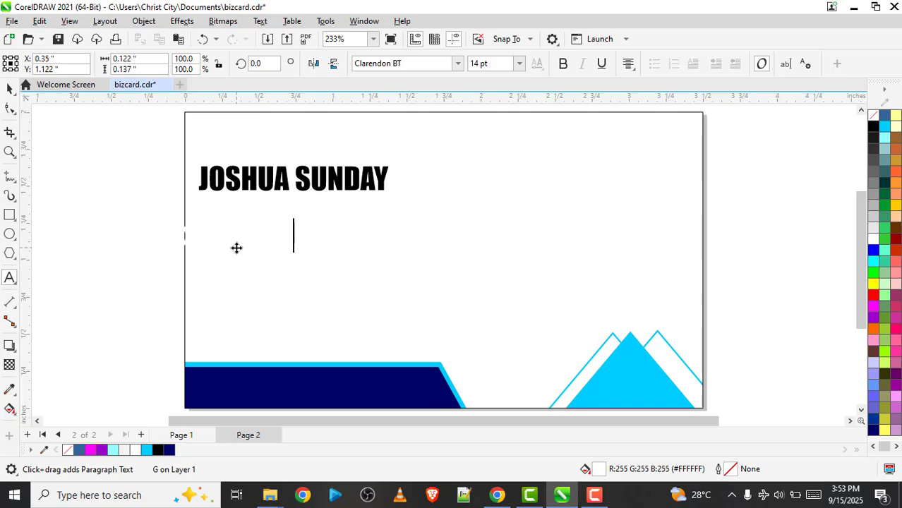
pyautogui.write('  Design')
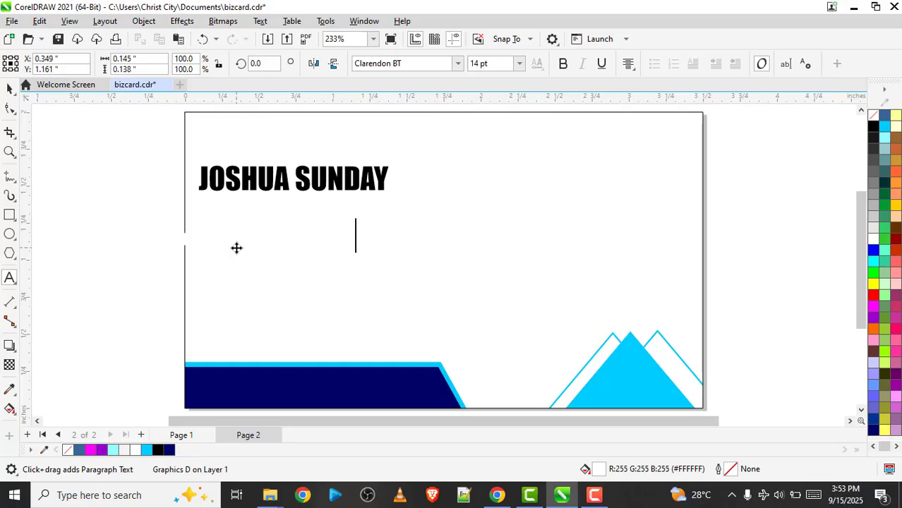
pyautogui.write('er')
pyautogui.press('Escape')
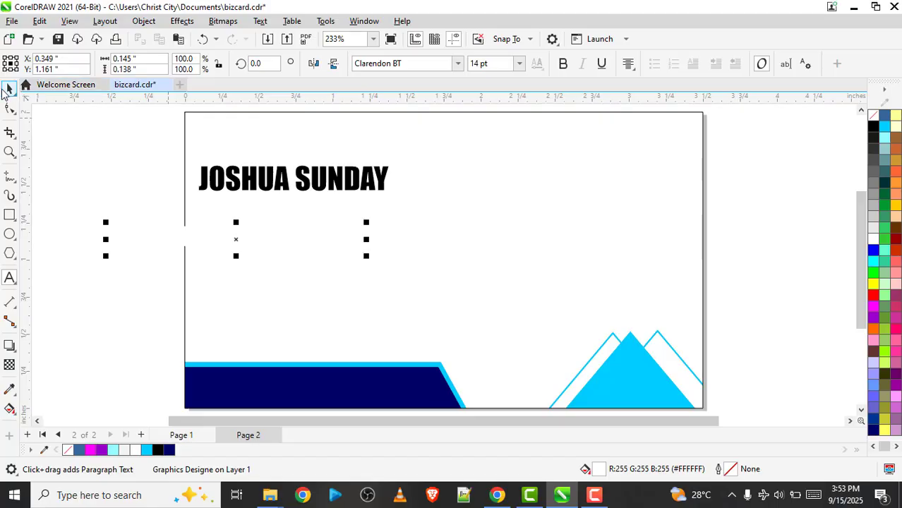
# Fill the tagline text with black and move it under the name heading, centred at about X 0.86, Y 1.24 inches
pyautogui.click(240, 246)
pyautogui.press('Escape')
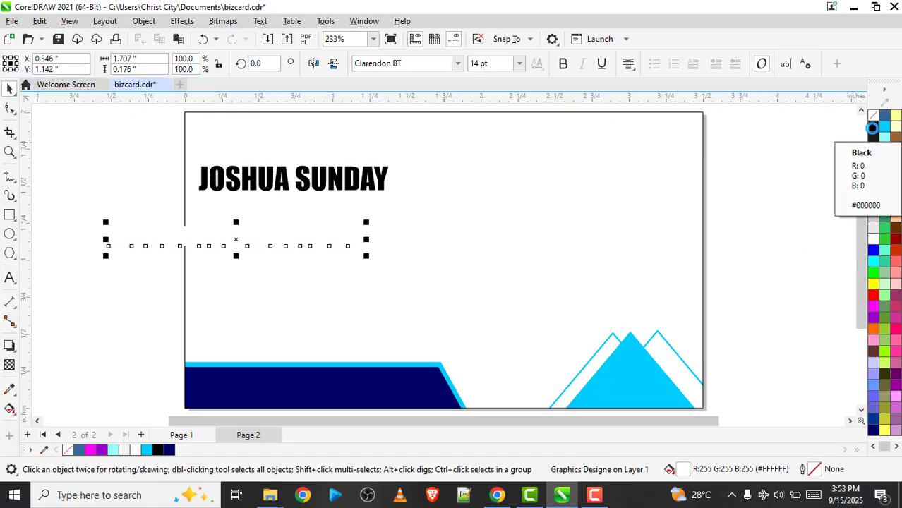
pyautogui.click(874, 128)
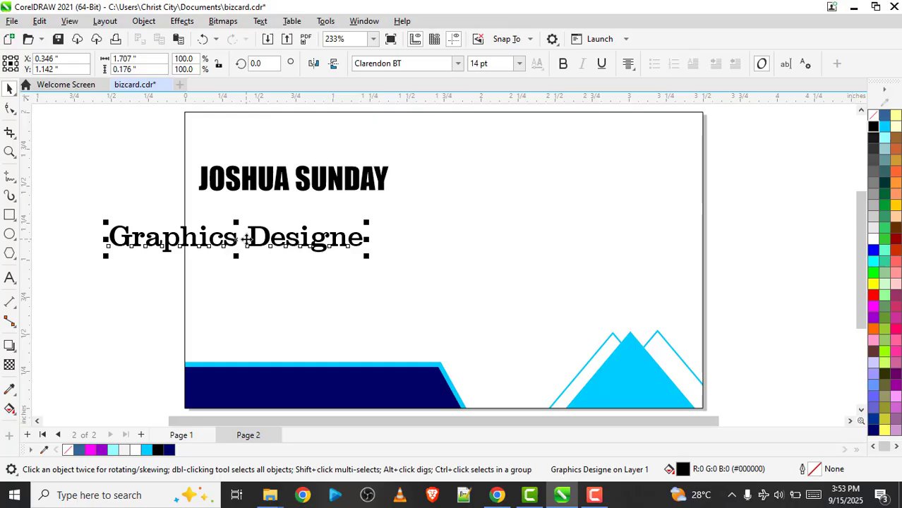
pyautogui.moveTo(249, 238); pyautogui.dragTo(326, 225)
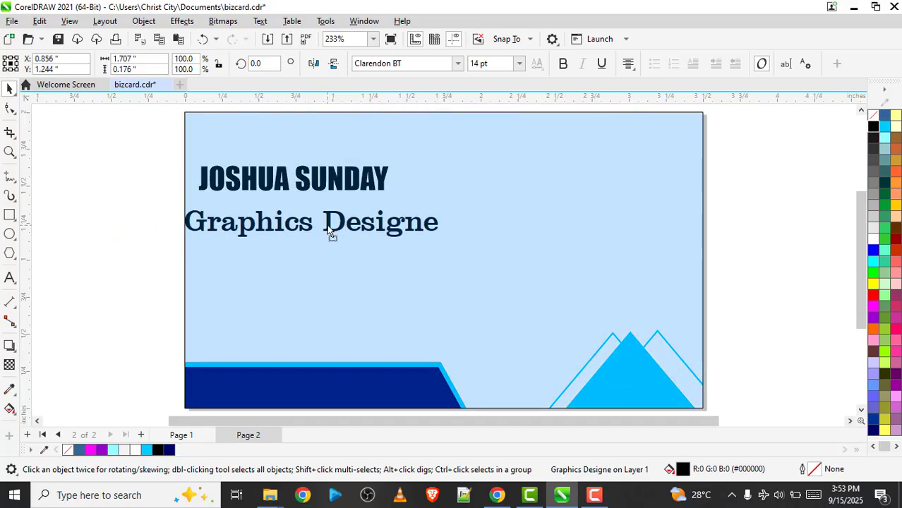
# Reword the tagline as "Graphics Design Student" and set its font to Brush Script MT
pyautogui.doubleClick(326, 227)
pyautogui.press('Right')
pyautogui.press('Right')
pyautogui.press('Right')
pyautogui.press('Right')
pyautogui.press('Right')
pyautogui.press('Right')
pyautogui.press('Right')
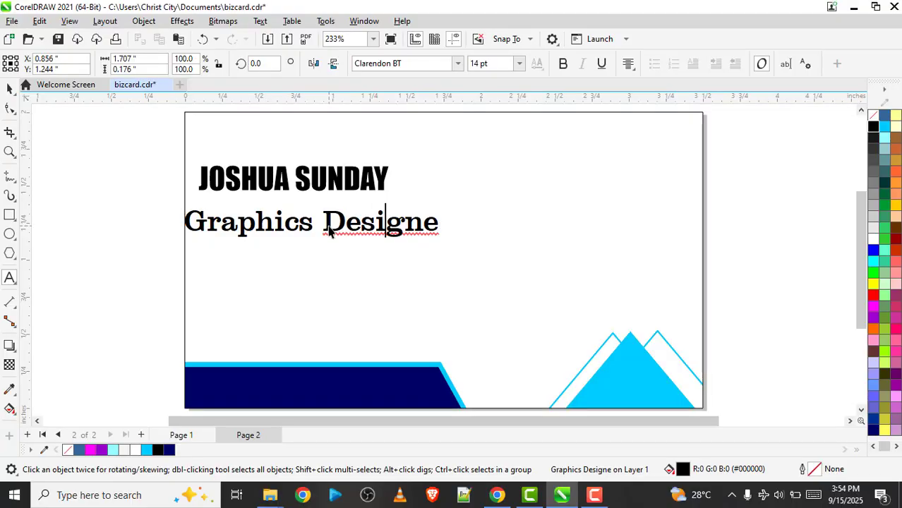
pyautogui.press('BackSpace')
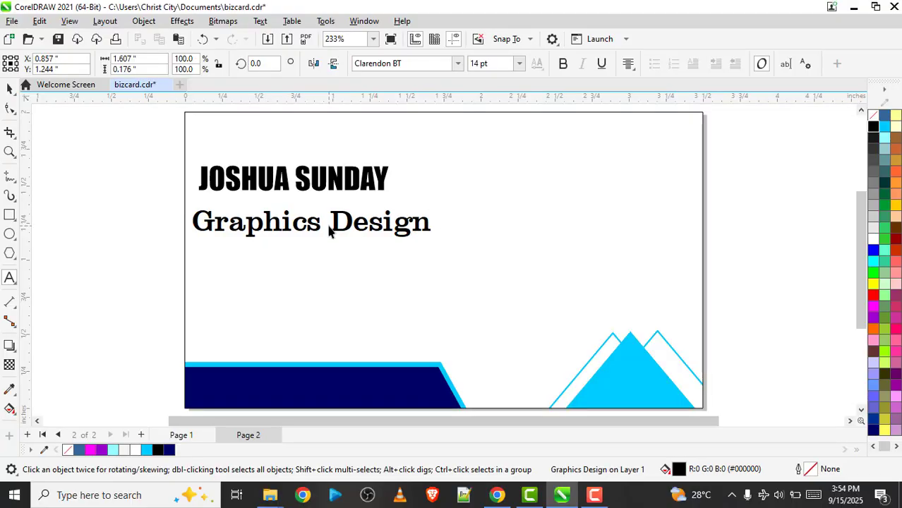
pyautogui.press('BackSpace')
pyautogui.write('n S')
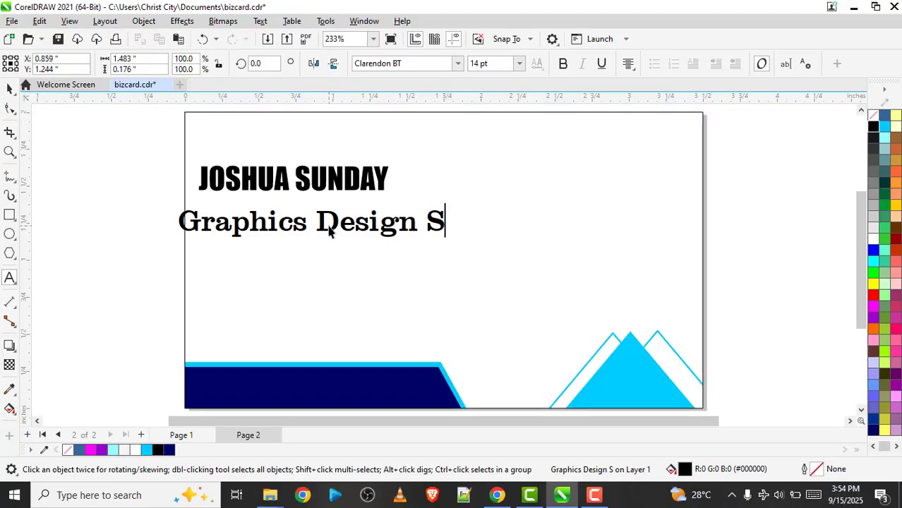
pyautogui.write('ticd')
pyautogui.press('BackSpace')
pyautogui.press('BackSpace')
pyautogui.press('BackSpace')
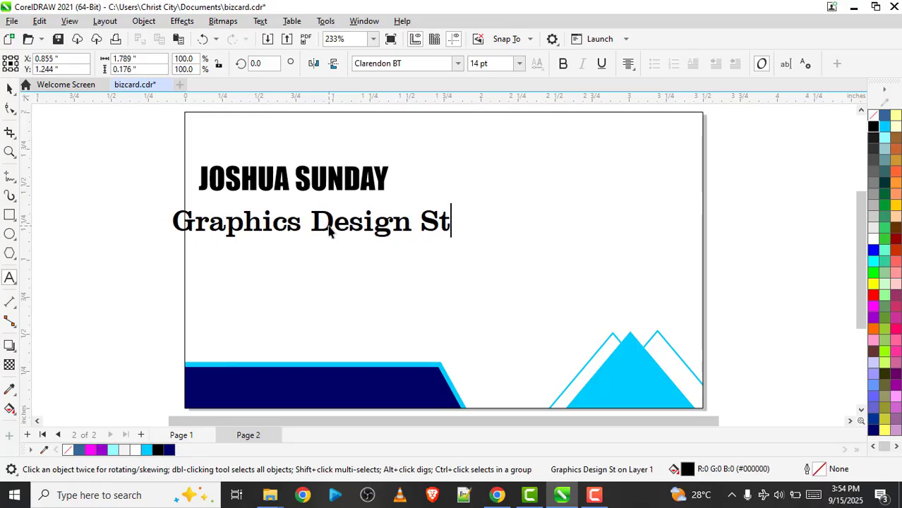
pyautogui.write('udents')
pyautogui.press('BackSpace')
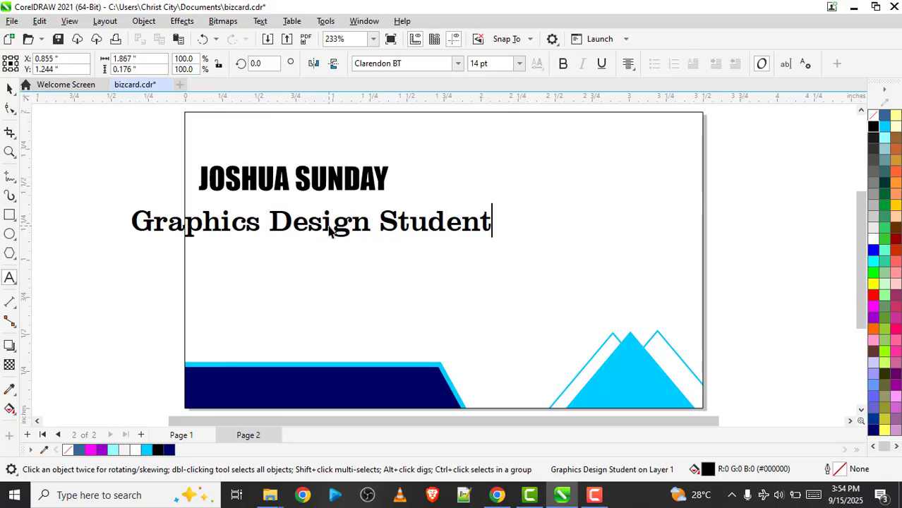
pyautogui.press('Escape')
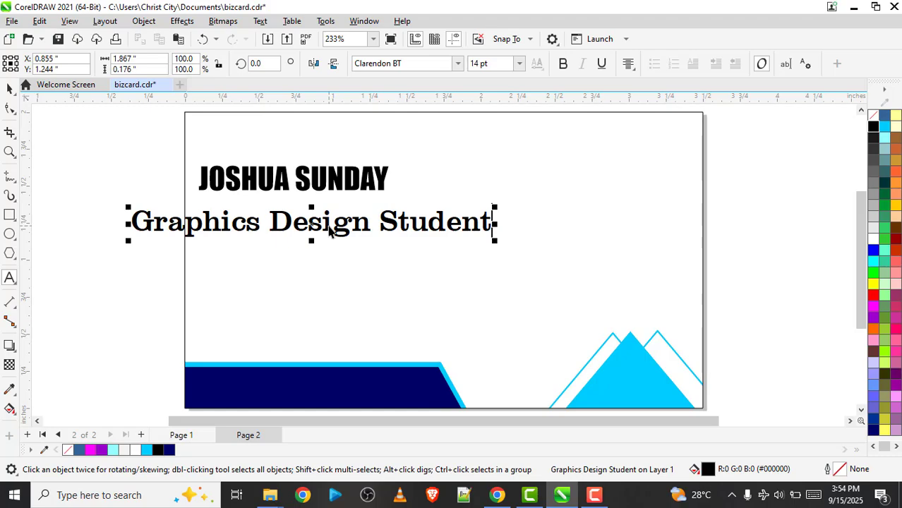
pyautogui.click(458, 64)
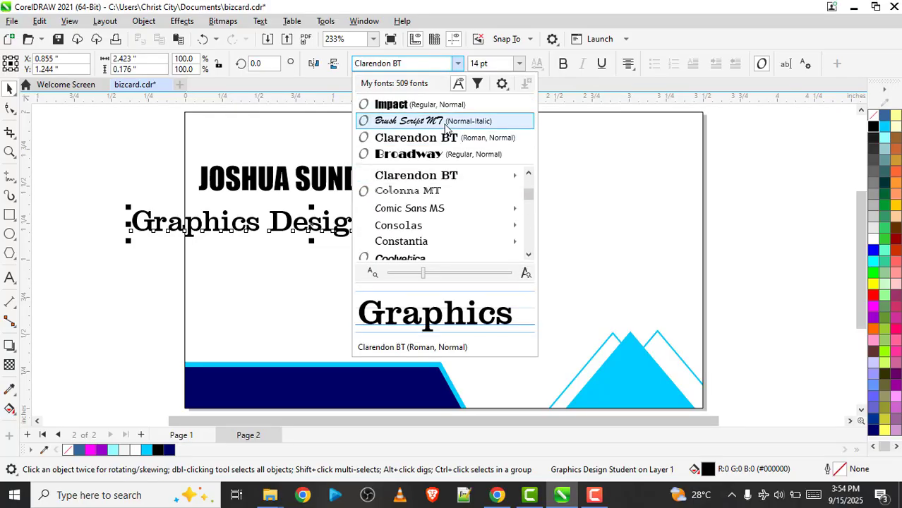
pyautogui.click(447, 122)
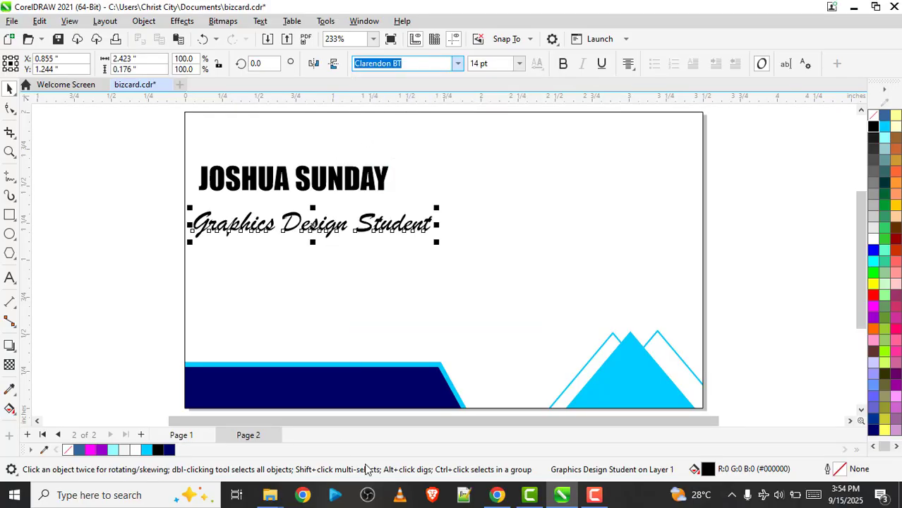
# Move the name heading to about X 0.76, Y 1.6 inches and the tagline beneath it to about X 0.89, Y 1.39 inches
pyautogui.click(336, 185)
pyautogui.moveTo(336, 184)
pyautogui.mouseDown()
pyautogui.moveTo(341, 194)
pyautogui.moveTo(337, 180)
pyautogui.mouseUp()
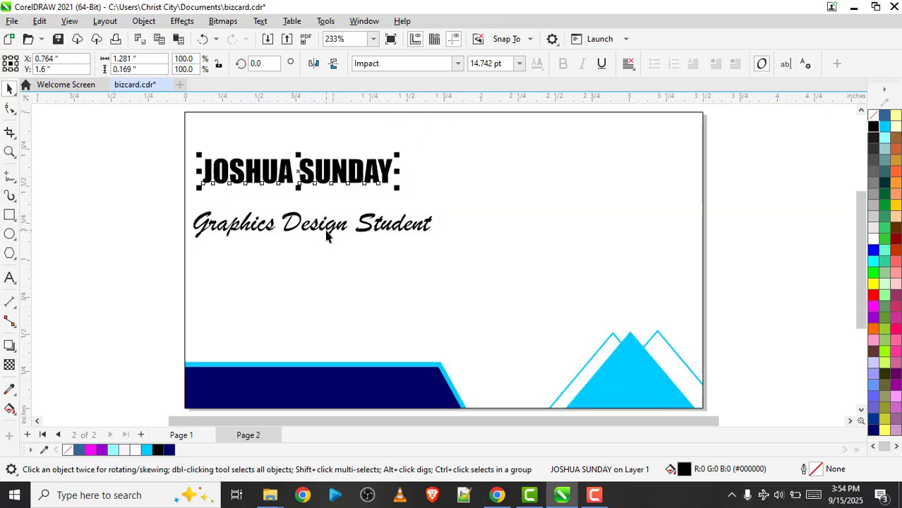
pyautogui.moveTo(326, 236); pyautogui.dragTo(330, 210)
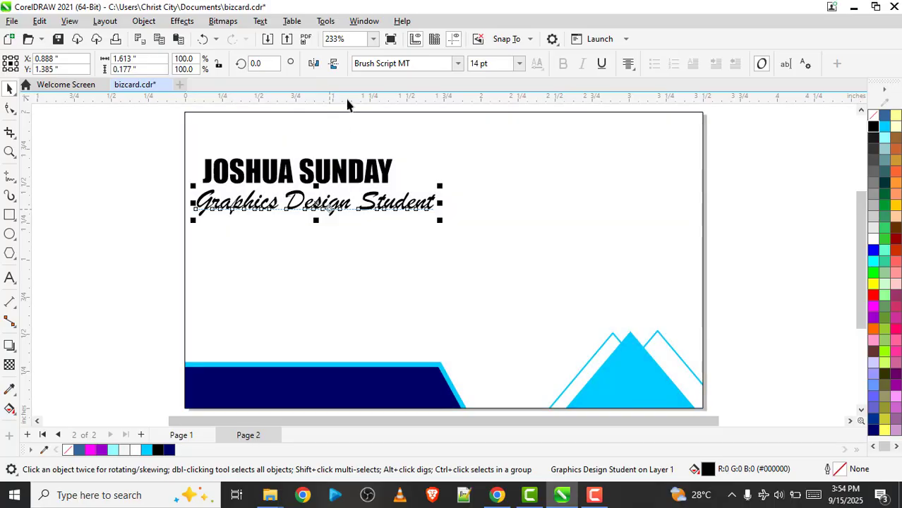
# Try a font size of 10 pt on the tagline
pyautogui.click(476, 62)
pyautogui.write('1')
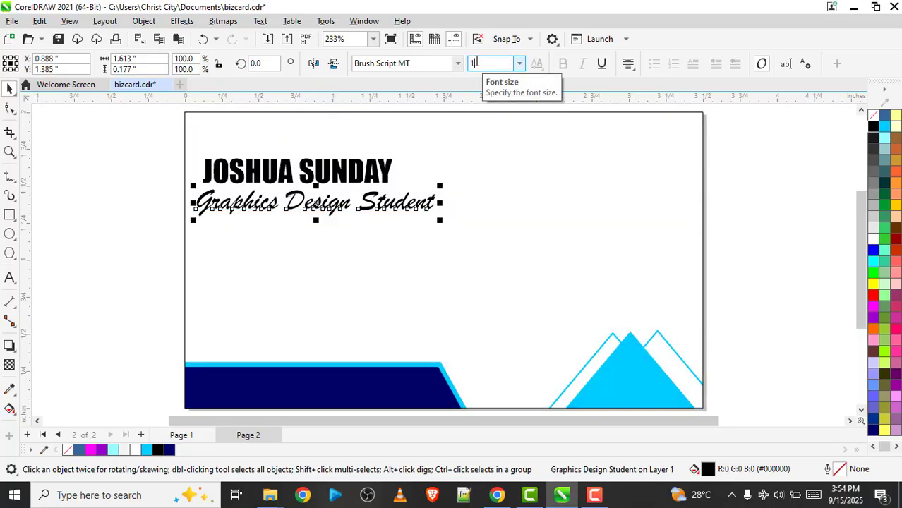
pyautogui.write('0')
pyautogui.press('Return')
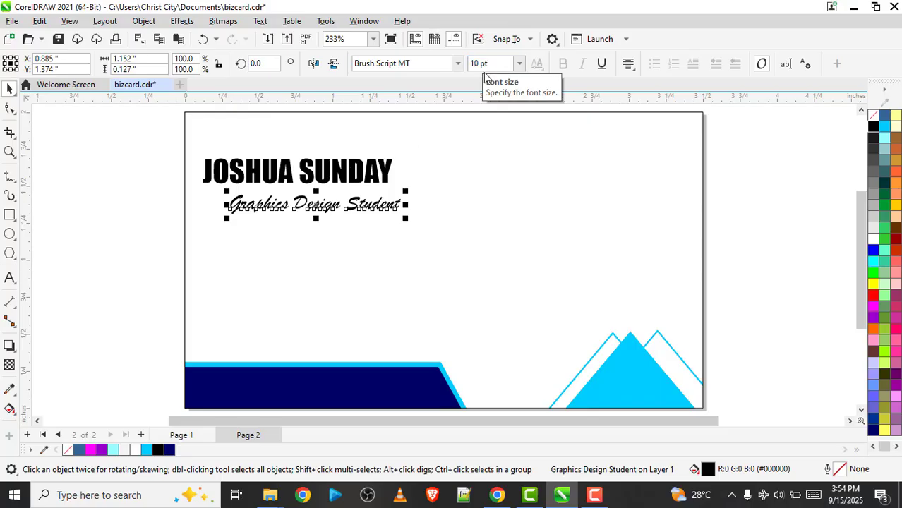
# Set the tagline's font size to 11 pt
pyautogui.click(480, 62)
pyautogui.write('1')
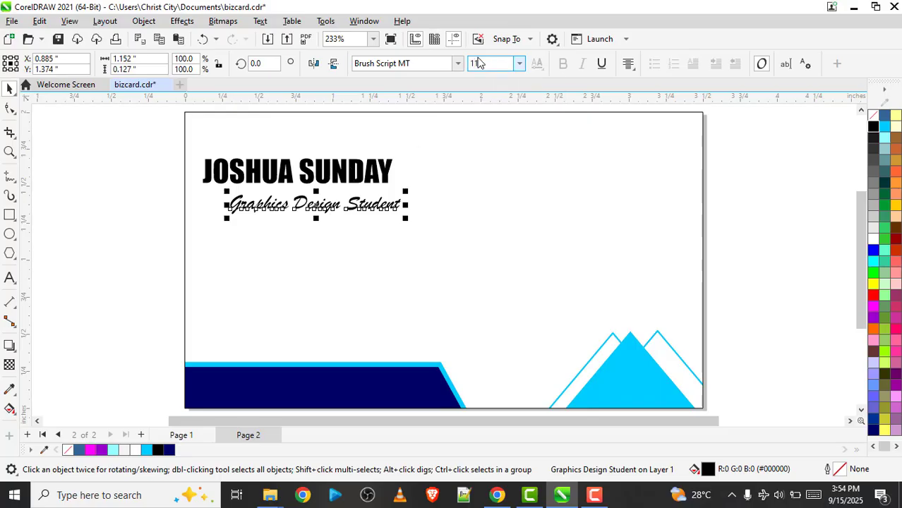
pyautogui.write('1')
pyautogui.press('Return')
# Set the name heading's font size to 12 pt and move the tagline beneath it, centred at about X 0.75, Y 1.40 inches
pyautogui.click(331, 175)
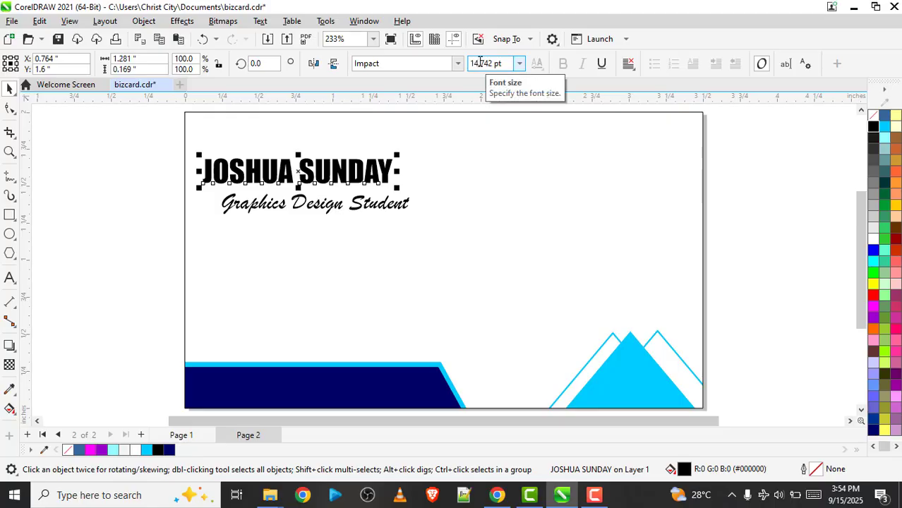
pyautogui.click(480, 63)
pyautogui.write('12')
pyautogui.press('Return')
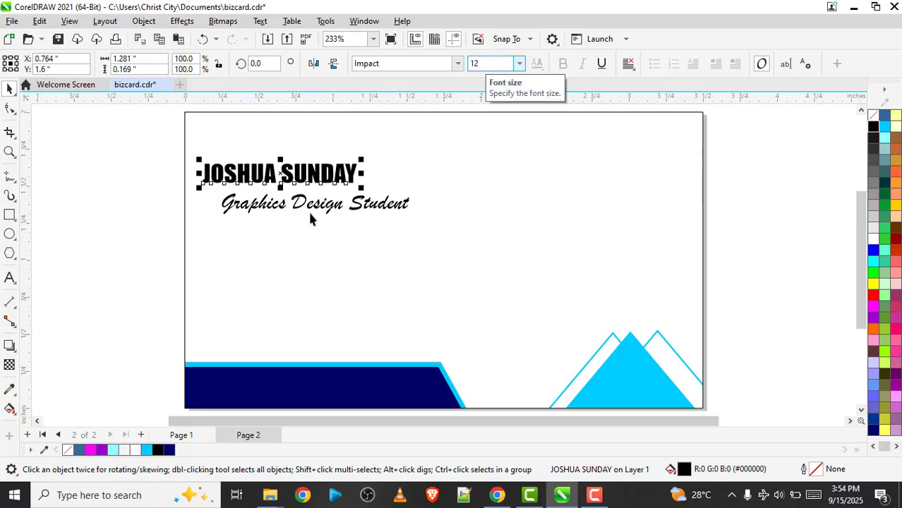
pyautogui.moveTo(286, 206); pyautogui.dragTo(281, 205)
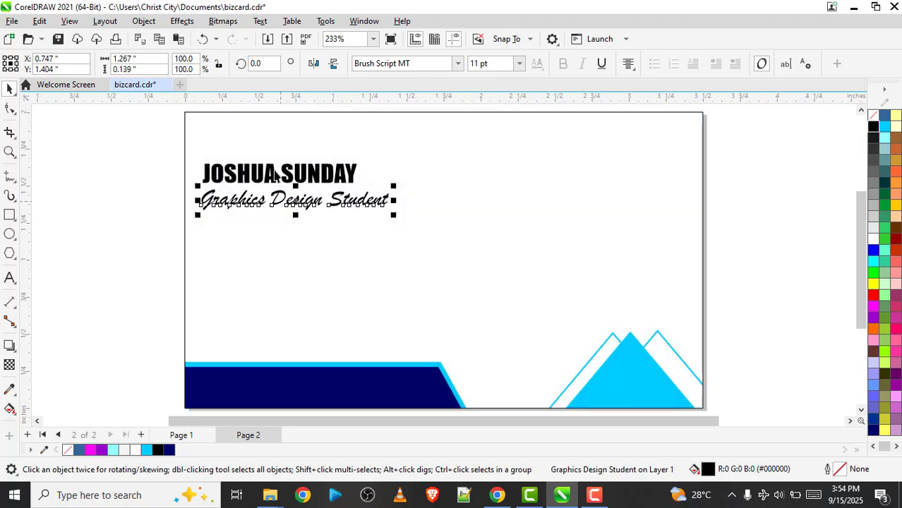
# Compare the layout with page 1 and move the name heading closer to the tagline, centred at about X 0.67, Y 1.57 inches
pyautogui.click(383, 279)
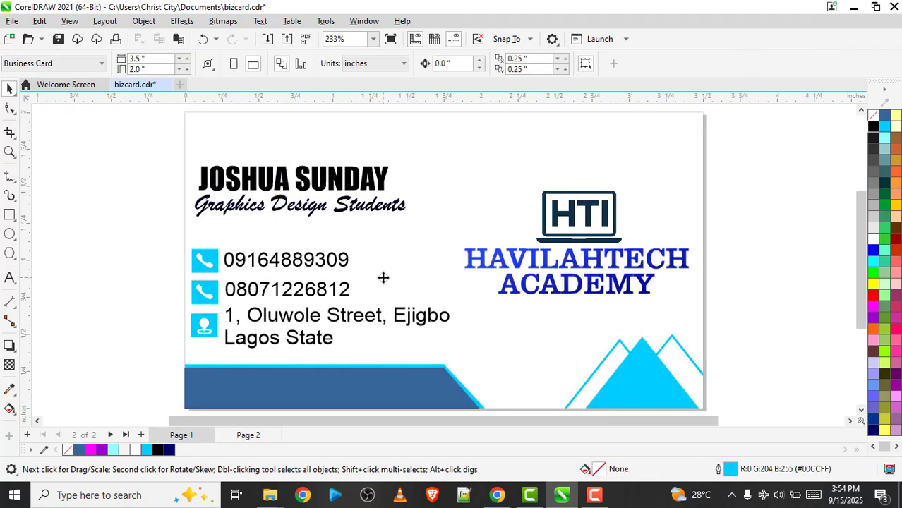
pyautogui.press('pagedown')
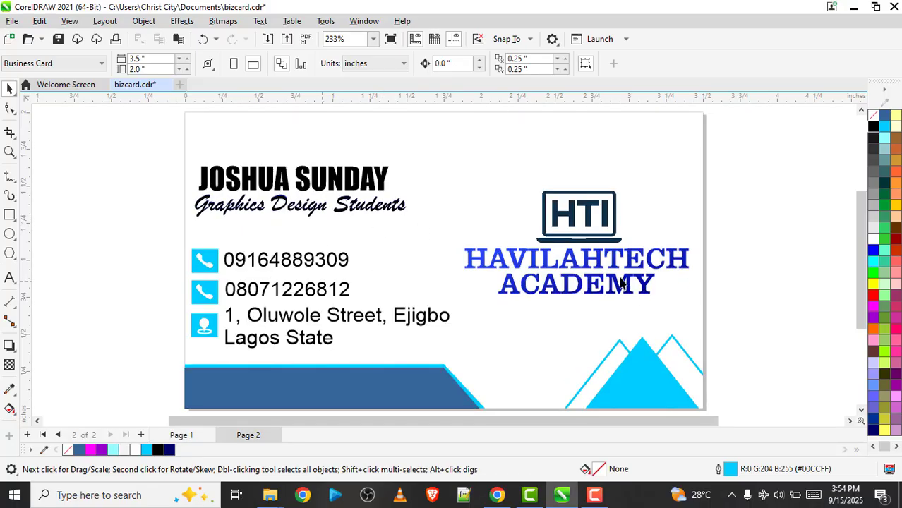
pyautogui.press('pageup')
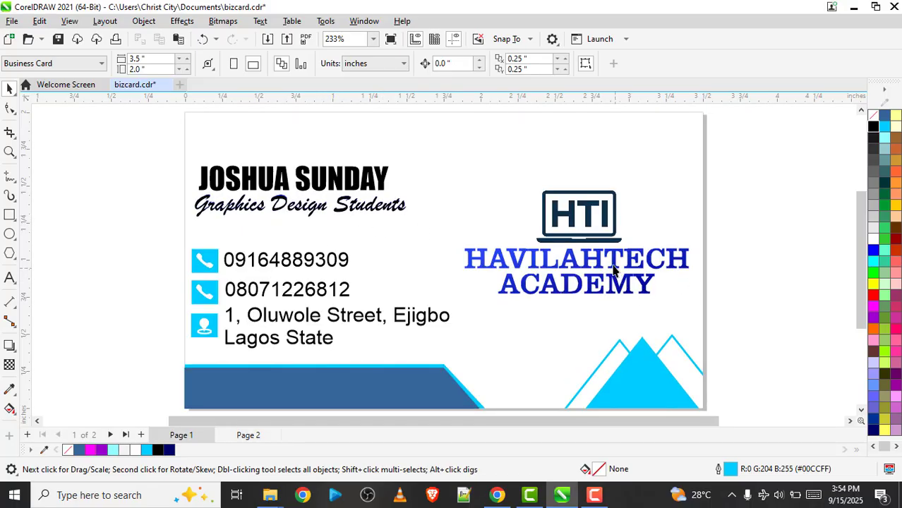
pyautogui.press('pagedown')
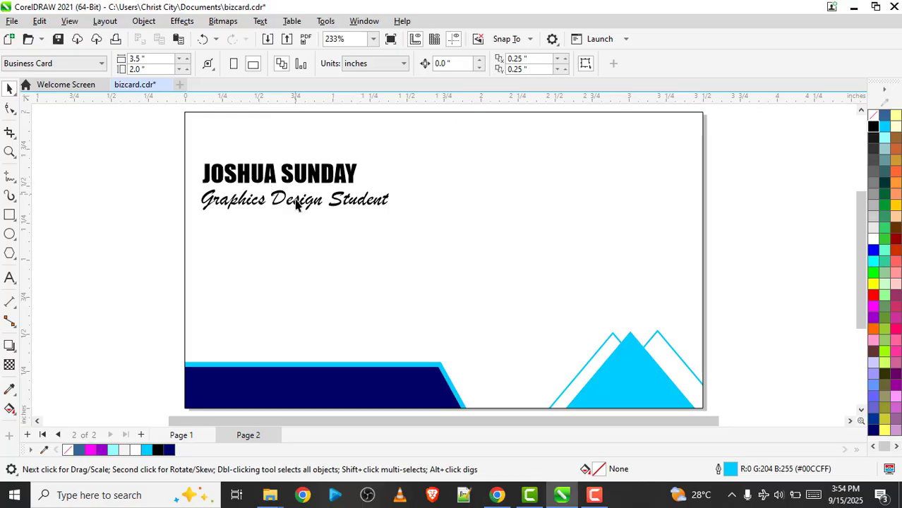
pyautogui.click(295, 185)
pyautogui.moveTo(294, 184)
pyautogui.mouseDown()
pyautogui.moveTo(299, 191)
pyautogui.moveTo(295, 180)
pyautogui.mouseUp()
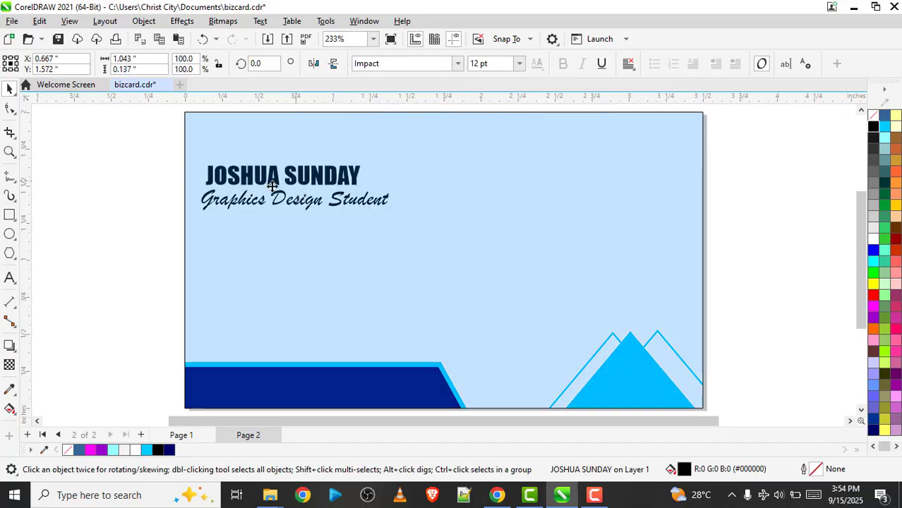
pyautogui.click(153, 198)
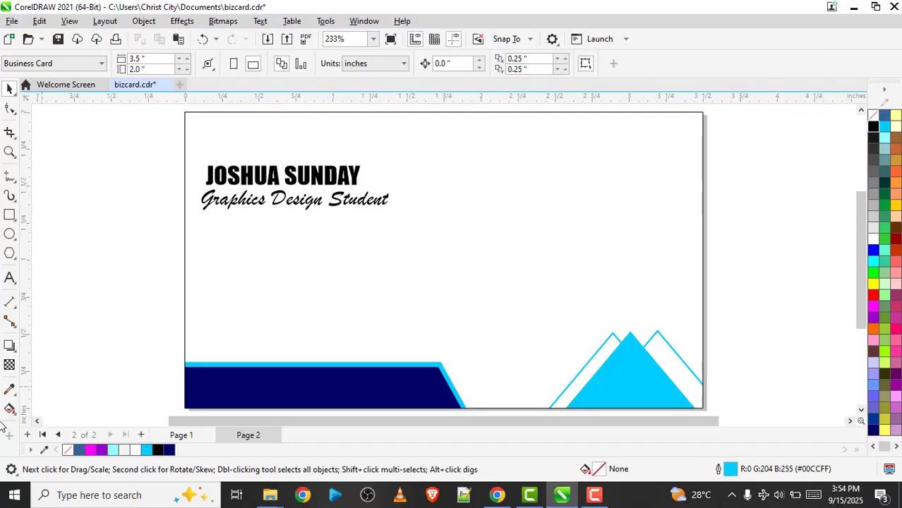
# Add the artistic text "HAVILAHTECH" with "ACADEMY" on a second line near the centre of page 2
pyautogui.click(10, 278)
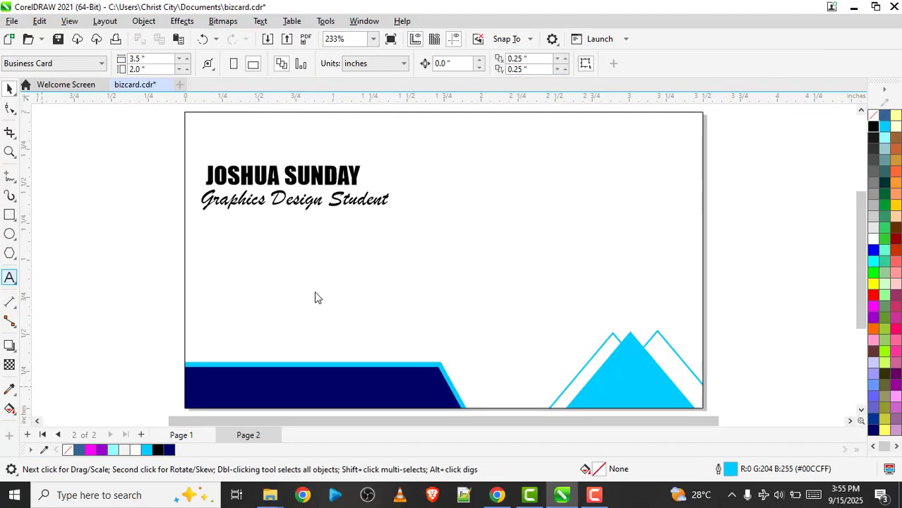
pyautogui.click(483, 257)
pyautogui.write('HAVILAHT')
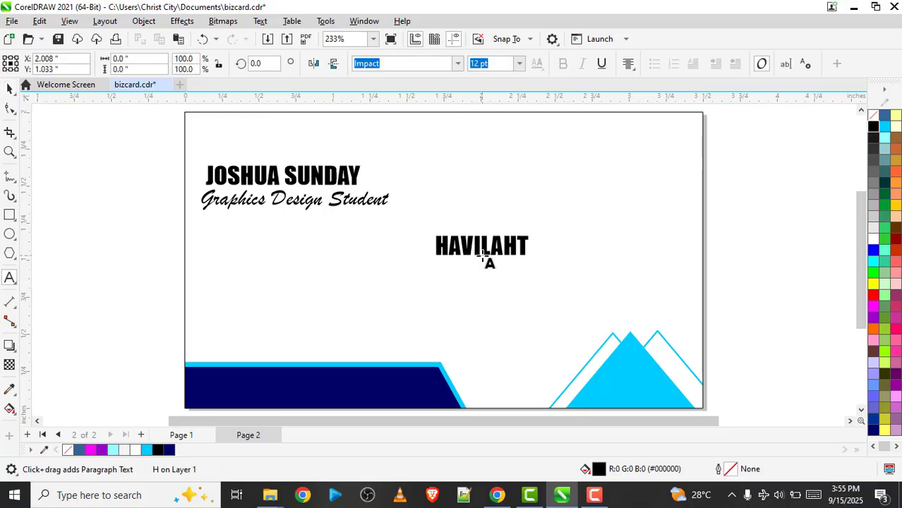
pyautogui.write('ECH')
pyautogui.press('Return')
pyautogui.write('ACA')
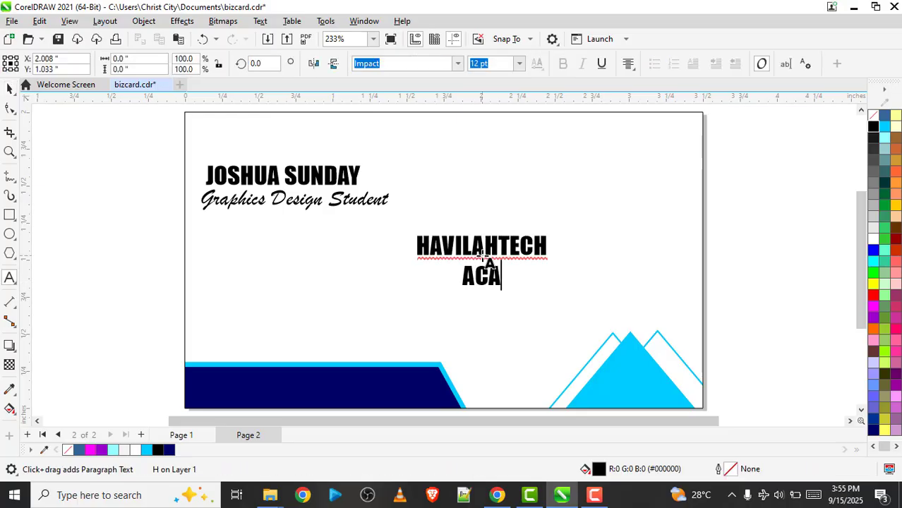
pyautogui.write('DEMY')
pyautogui.hotkey('ctrl', 'space')
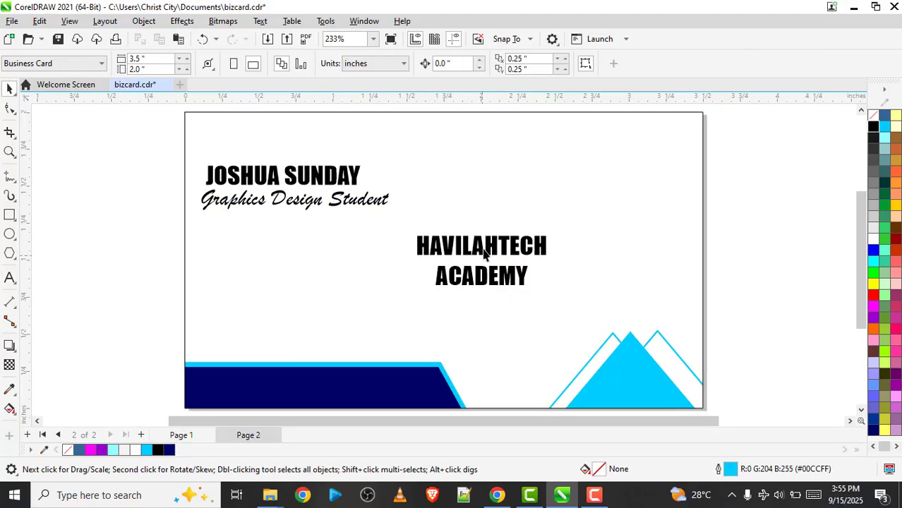
# Change the academy name's font to Clarendon BT and move it above the triangles, centred at about X 2.73, Y 1.09 inches
pyautogui.click(484, 254)
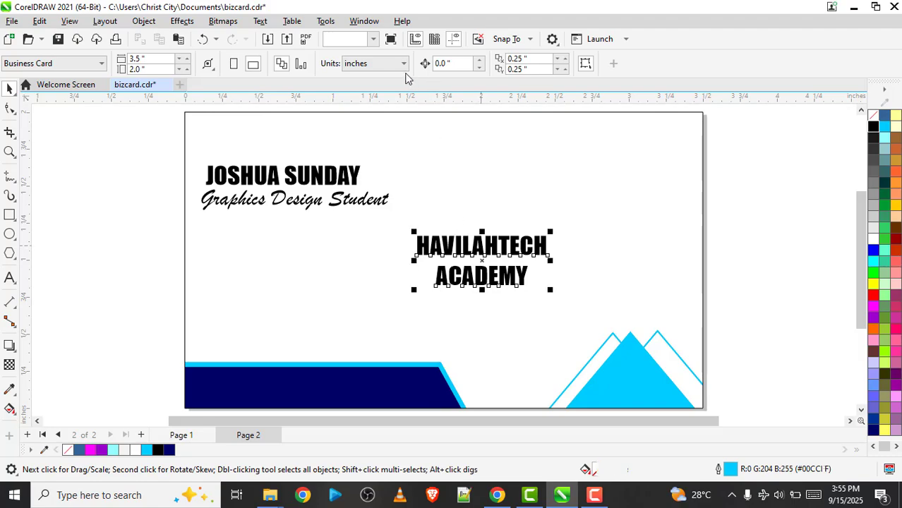
pyautogui.click(387, 64)
pyautogui.click(457, 65)
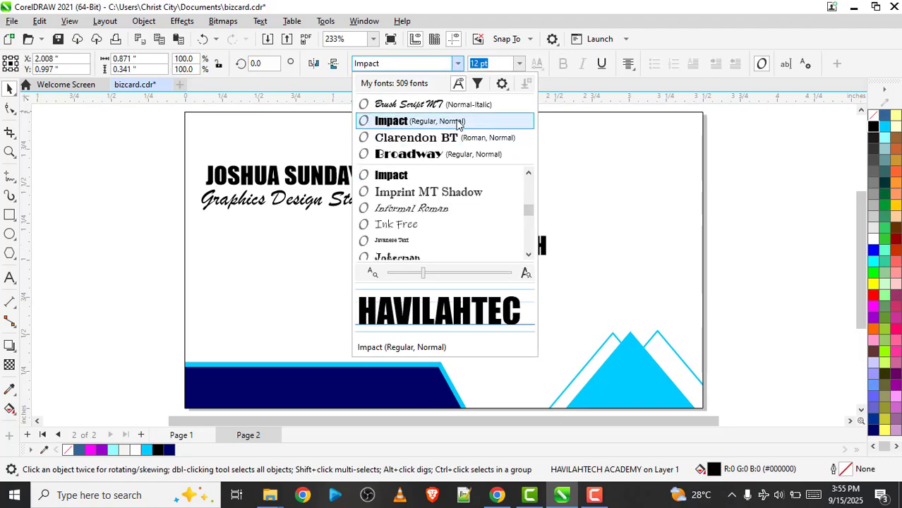
pyautogui.click(451, 137)
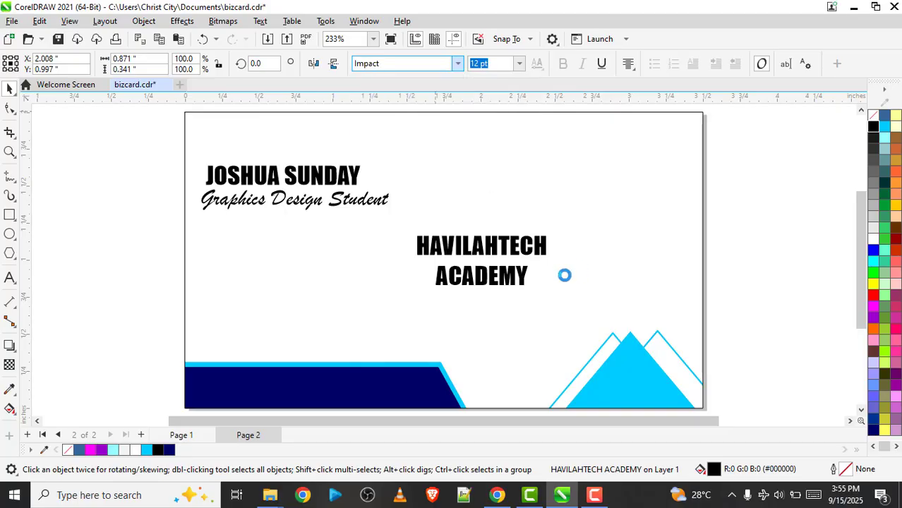
pyautogui.moveTo(502, 247); pyautogui.dragTo(608, 231)
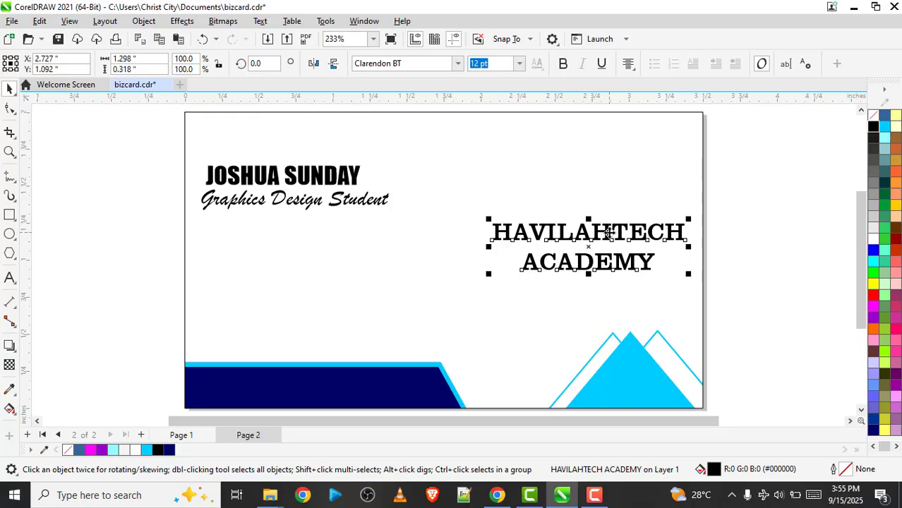
# Apply a fountain fill to the academy name and set its end colour to blue #0017C2
pyautogui.press('F11')
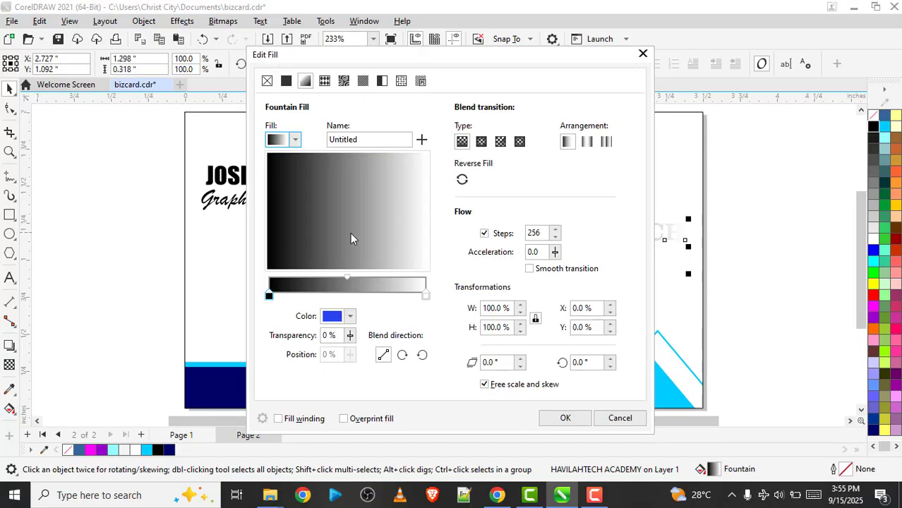
pyautogui.click(427, 297)
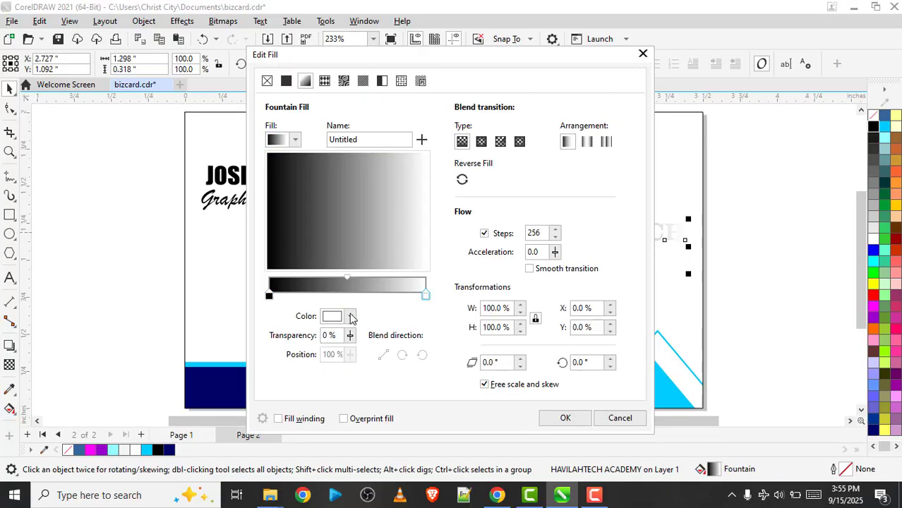
pyautogui.click(350, 316)
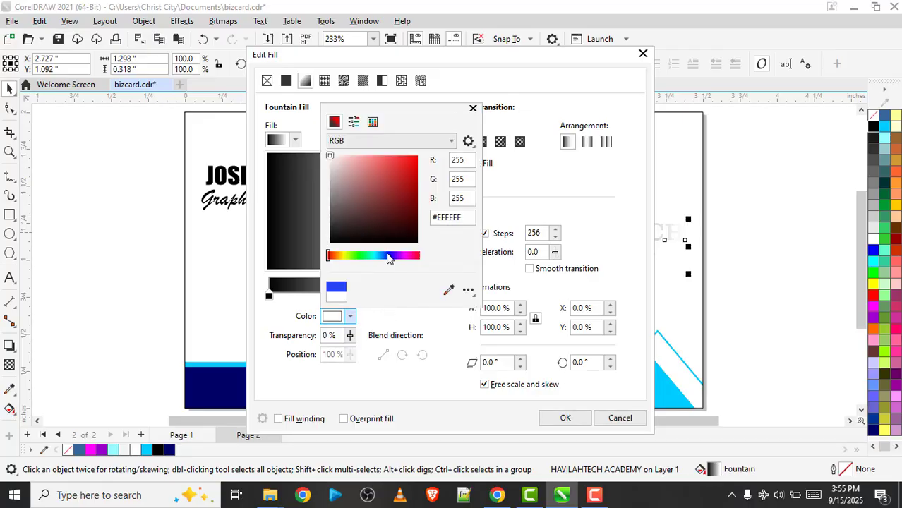
pyautogui.click(388, 257)
pyautogui.click(418, 176)
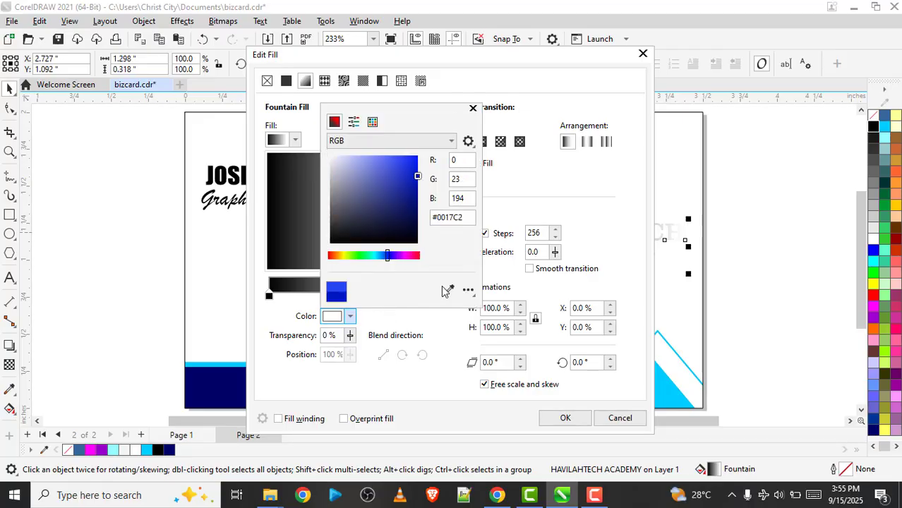
pyautogui.click(415, 322)
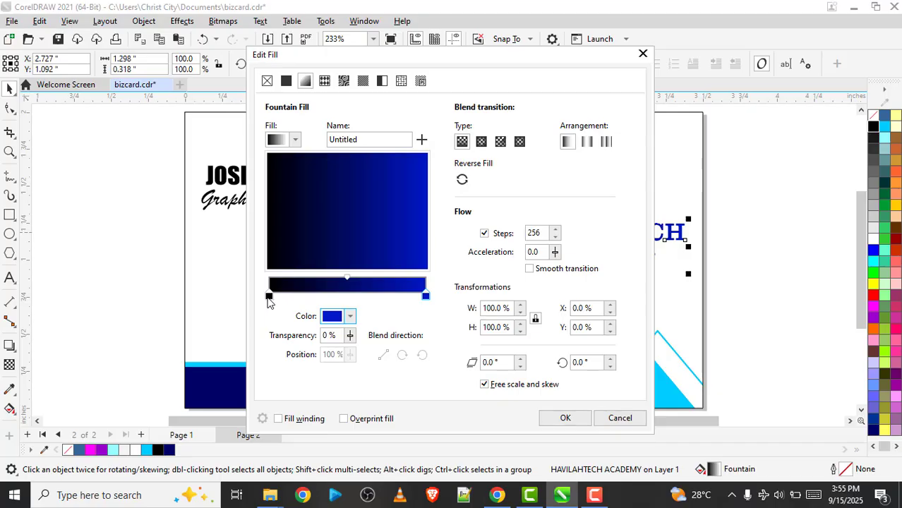
# Set the start colour of the academy name's fountain fill to a dark navy blue
pyautogui.click(268, 296)
pyautogui.click(350, 317)
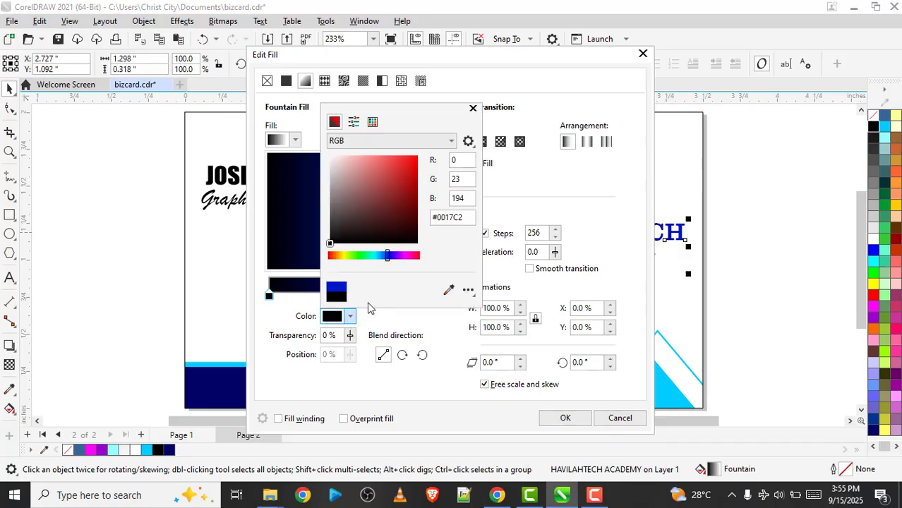
pyautogui.click(373, 121)
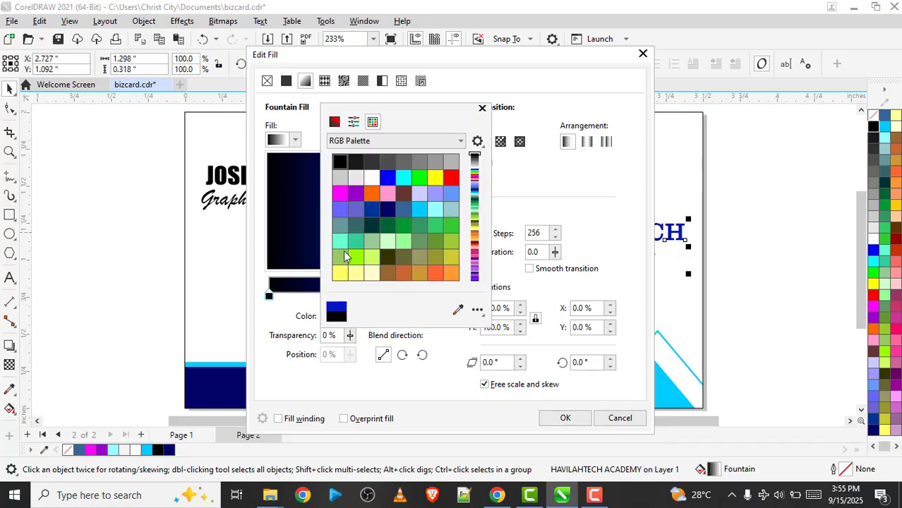
pyautogui.click(334, 122)
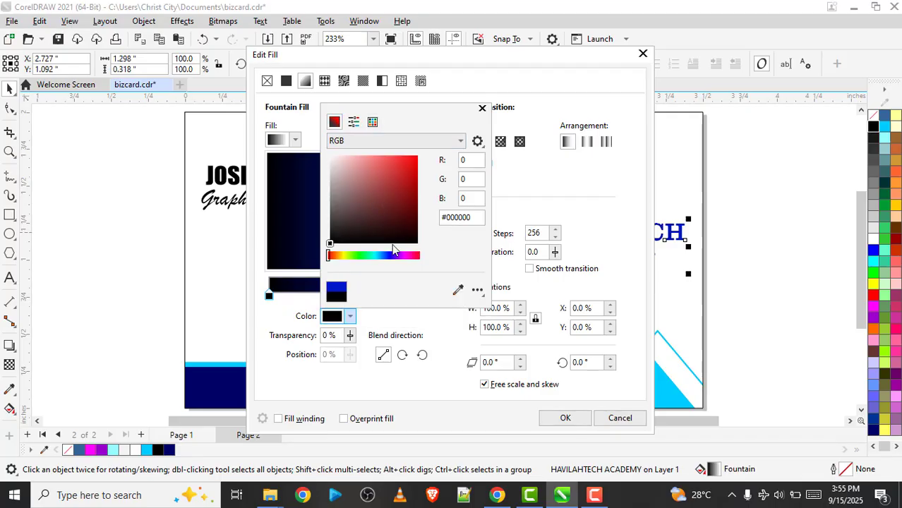
pyautogui.click(390, 258)
pyautogui.moveTo(406, 195); pyautogui.dragTo(418, 207)
pyautogui.click(420, 351)
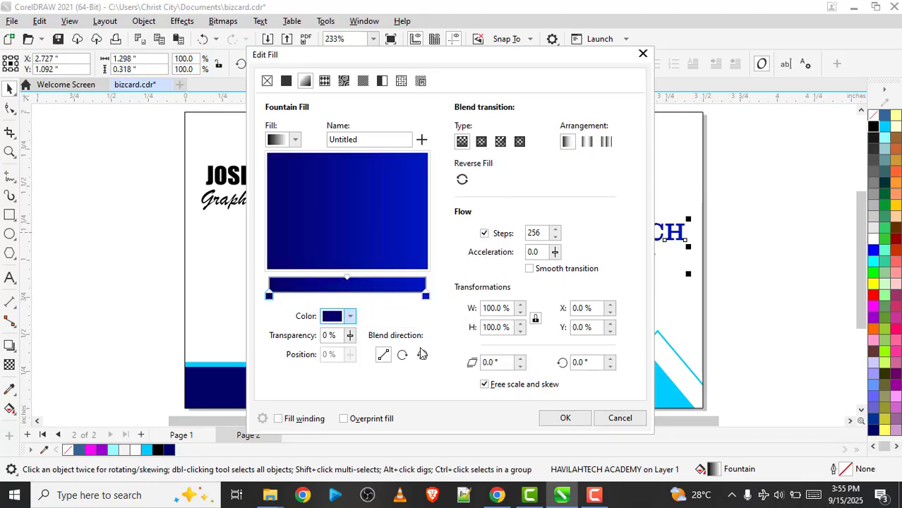
# Rotate the fountain fill to about 314.9°, darken its start colour to #03003B and apply the fill
pyautogui.click(407, 260)
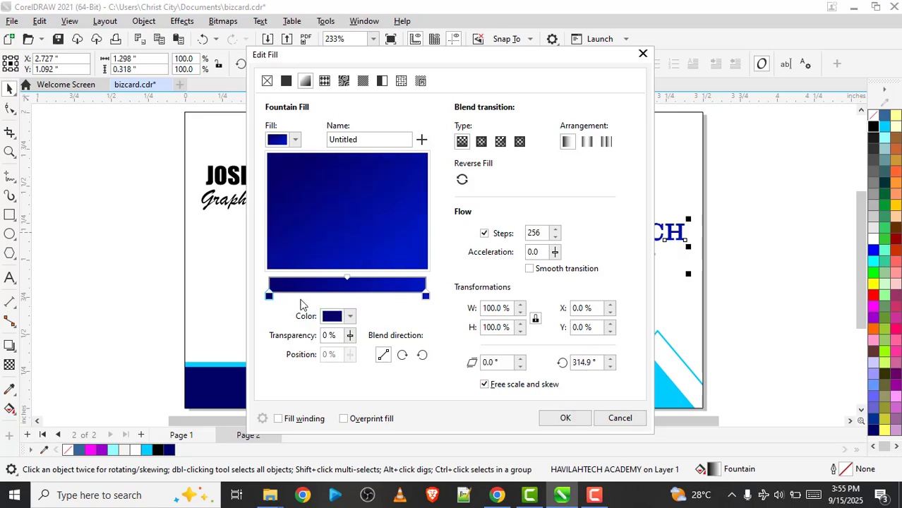
pyautogui.click(348, 310)
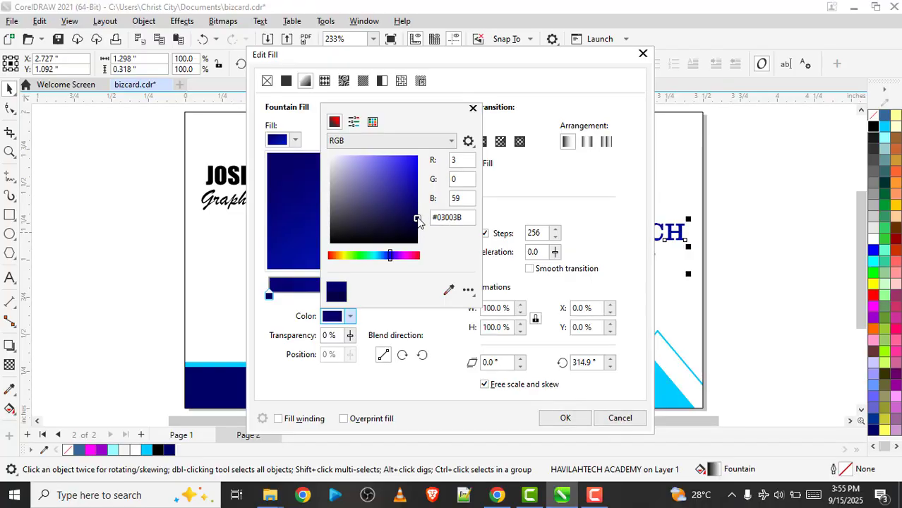
pyautogui.click(436, 330)
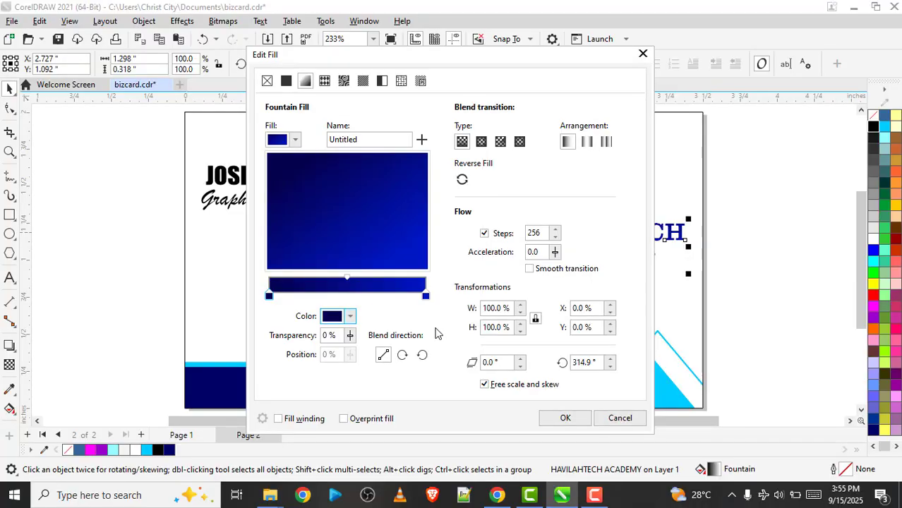
pyautogui.click(566, 418)
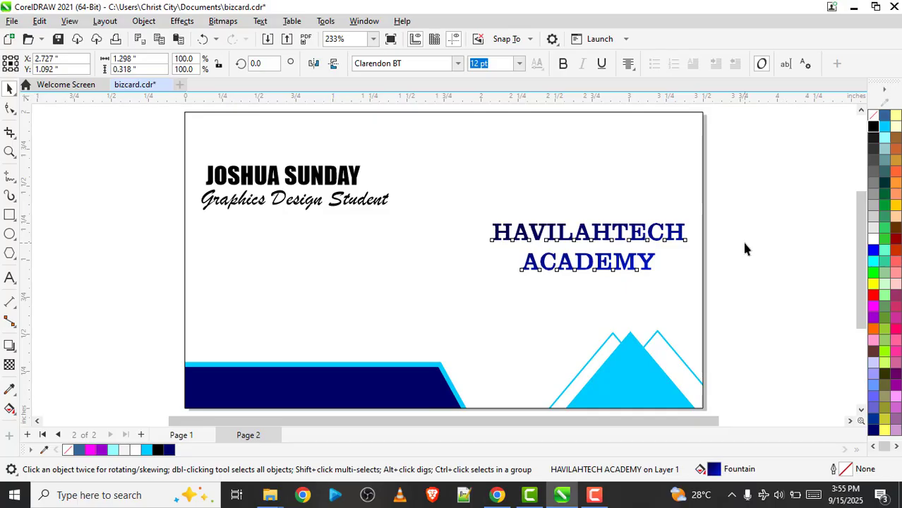
# Compare the academy name with page 1 and tighten the spacing between its two lines using the Shape tool
pyautogui.press('pageup')
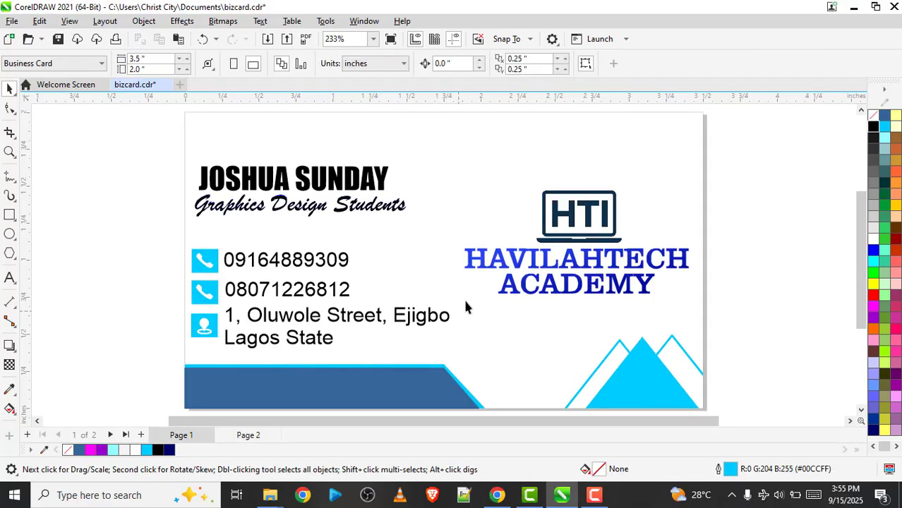
pyautogui.press('pagedown')
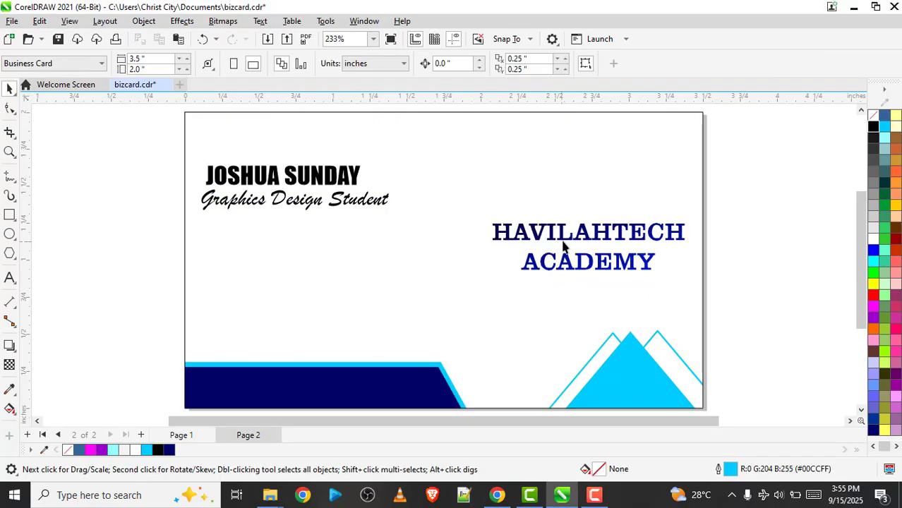
pyautogui.press('pageup')
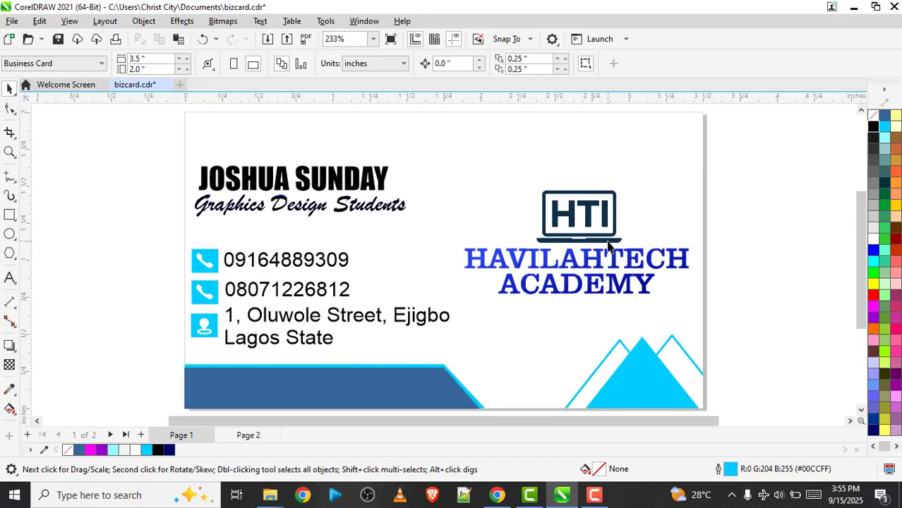
pyautogui.press('pagedown')
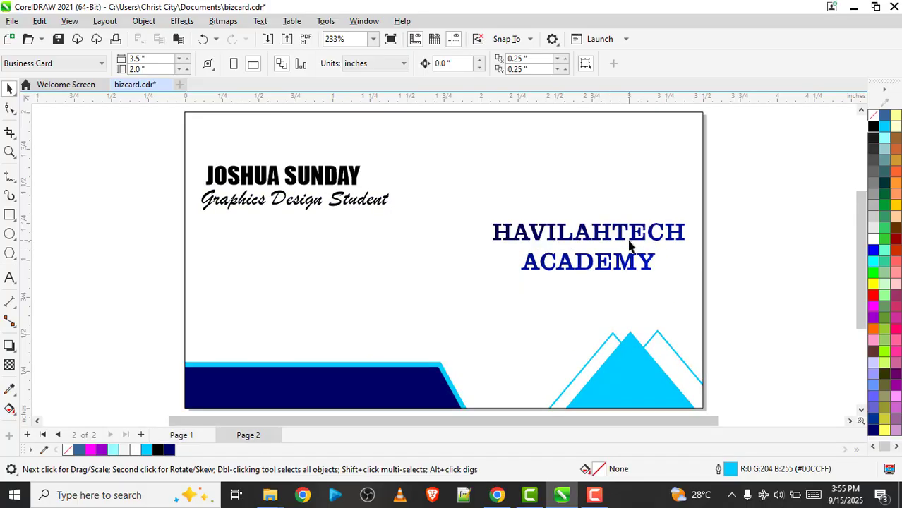
pyautogui.click(570, 242)
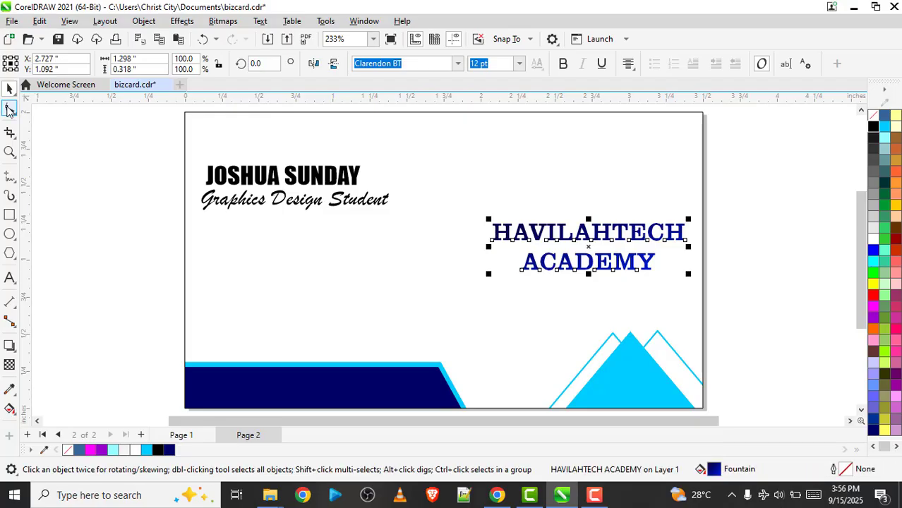
pyautogui.click(10, 108)
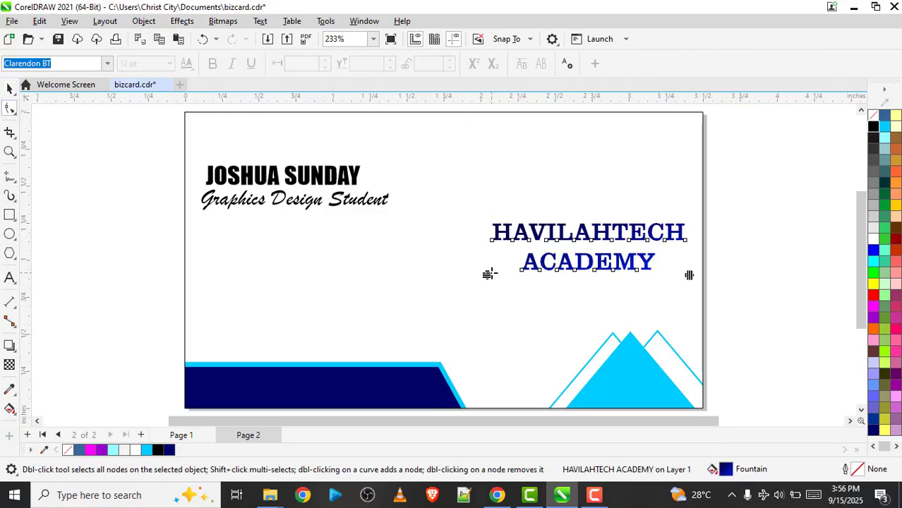
pyautogui.moveTo(487, 275); pyautogui.dragTo(497, 260)
pyautogui.press('space')
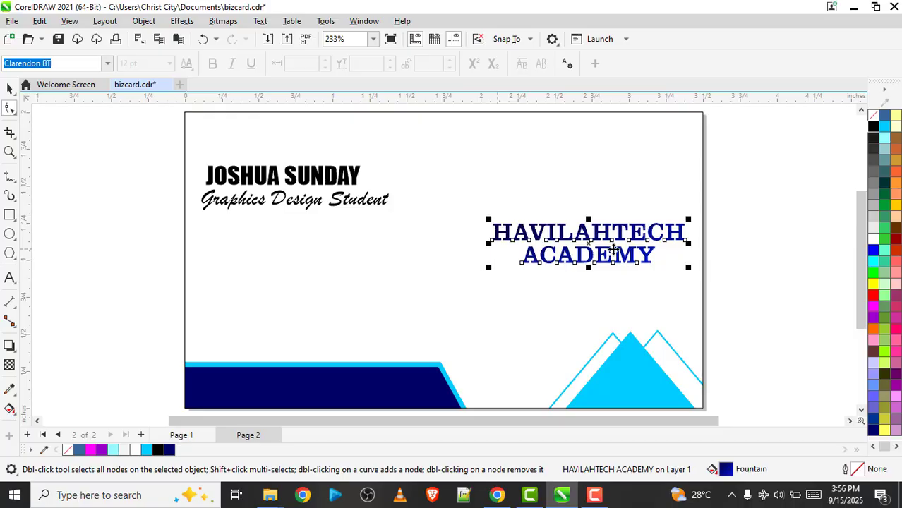
pyautogui.click(593, 247)
pyautogui.doubleClick(594, 247)
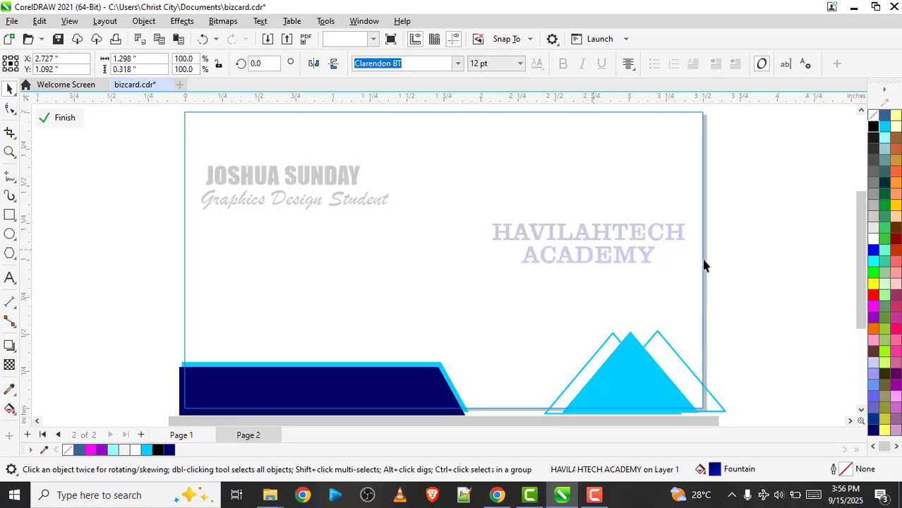
pyautogui.click(703, 260)
pyautogui.press('space')
pyautogui.click(44, 119)
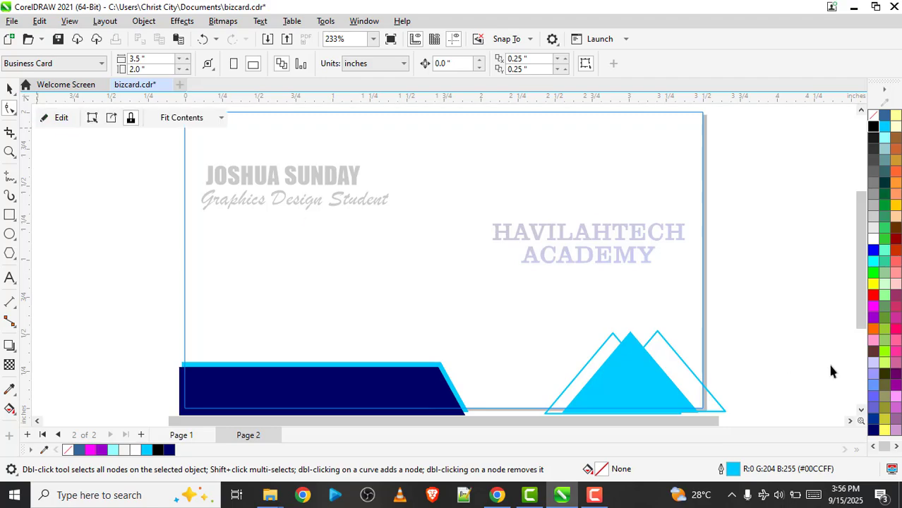
# Move the academy name down closer to the triangles, centred at about X 2.74, Y 1.0 inches
pyautogui.click(615, 262)
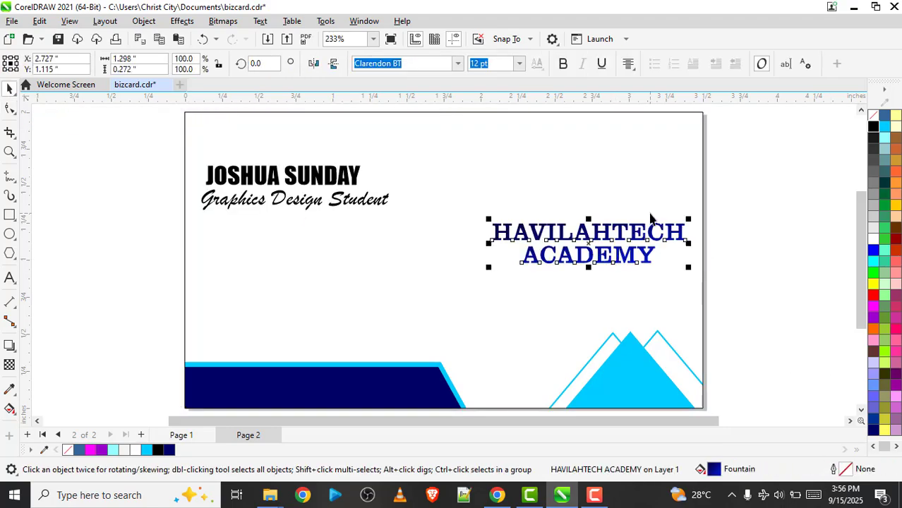
pyautogui.moveTo(650, 218); pyautogui.dragTo(629, 262)
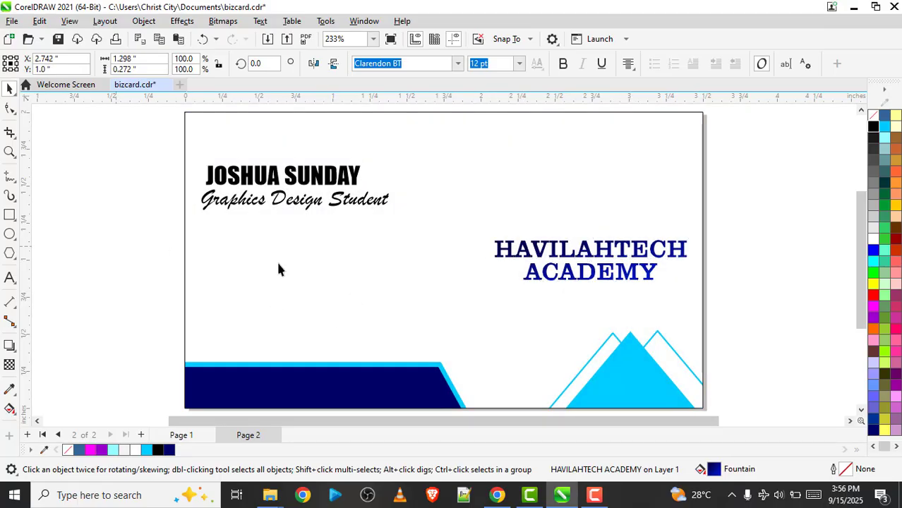
pyautogui.click(309, 274)
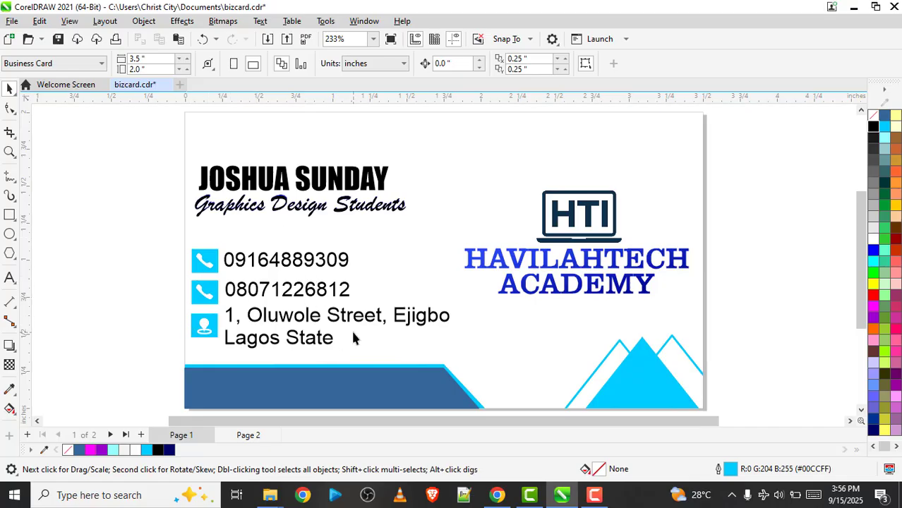
# Draw a rectangle about 0.25 by 0.21 inches below the tagline near the card's edge, centred at about X 0.17, Y 0.95 inches
pyautogui.press('pagedown')
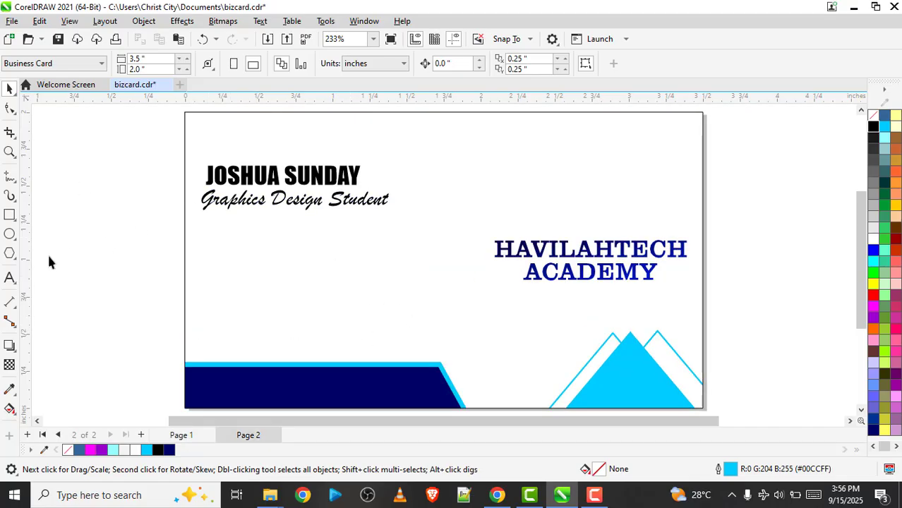
pyautogui.click(9, 215)
pyautogui.moveTo(193, 252); pyautogui.dragTo(231, 285)
pyautogui.press('space')
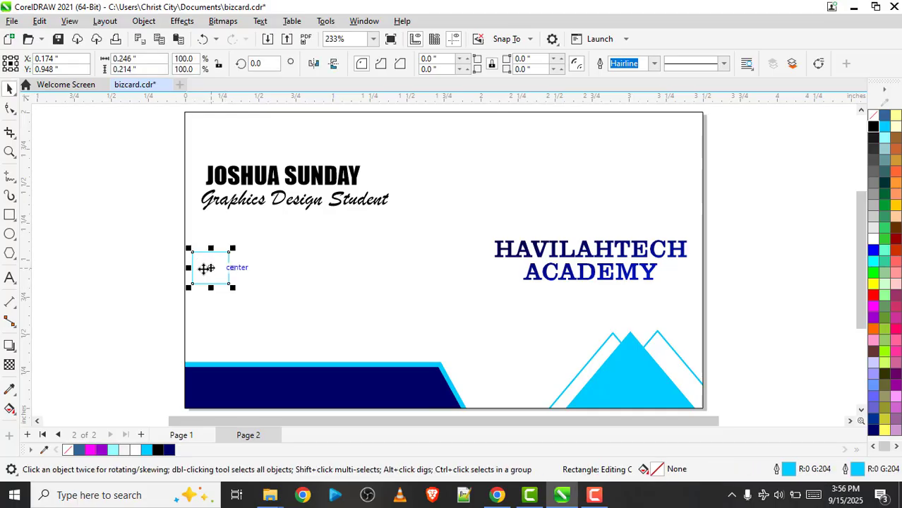
# Duplicate the small rectangle twice below itself with even spacing and move all three boxes to about X 0.22, Y 0.76 inches
pyautogui.moveTo(207, 268); pyautogui.dragTo(210, 306)
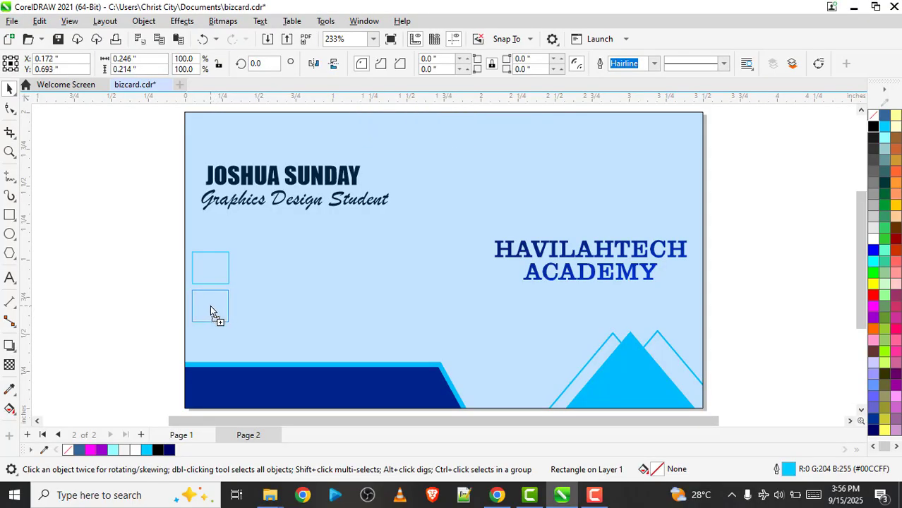
pyautogui.hotkey('ctrl', 'r')
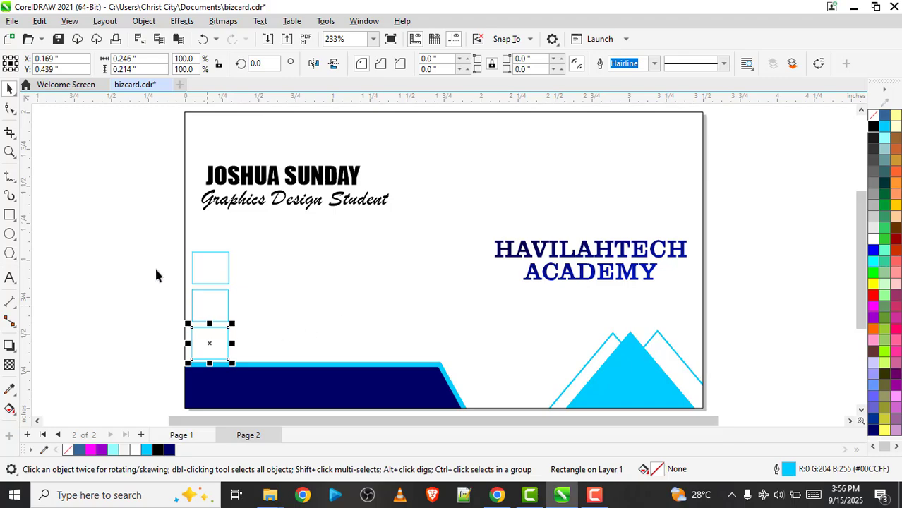
pyautogui.moveTo(151, 229); pyautogui.dragTo(236, 370)
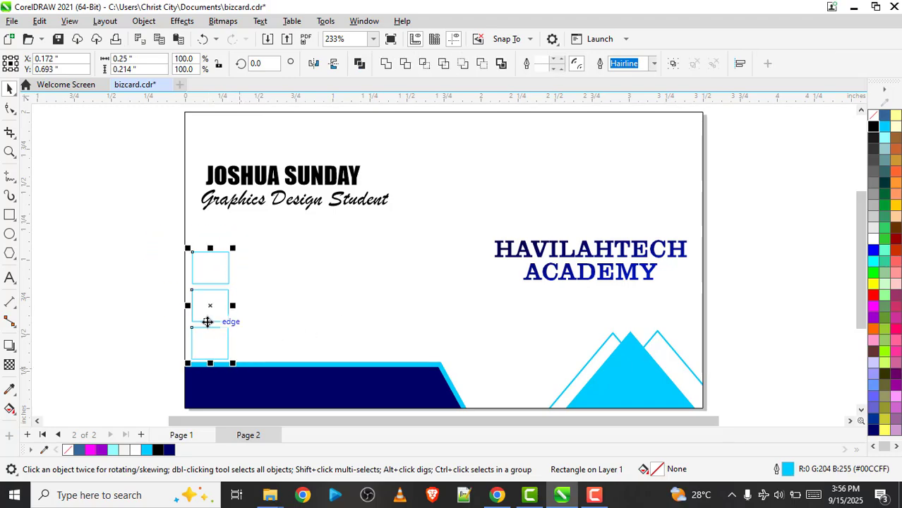
pyautogui.moveTo(205, 314); pyautogui.dragTo(212, 304)
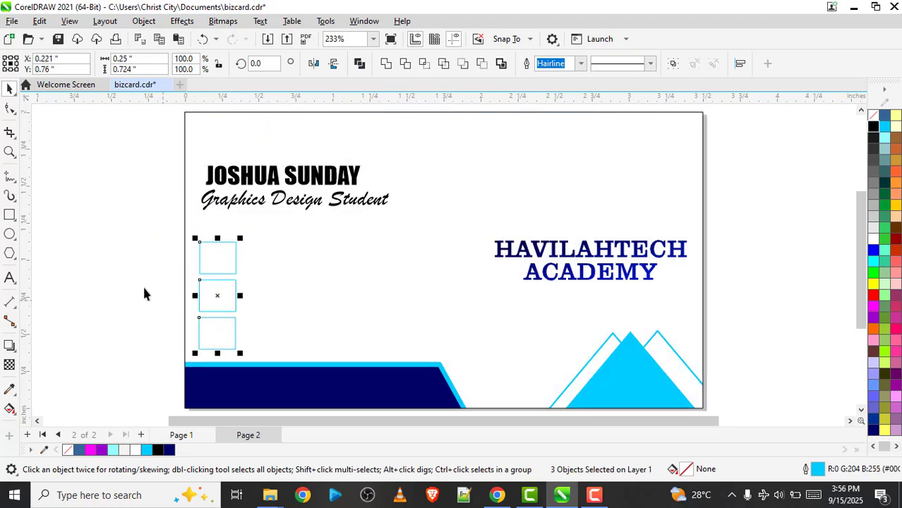
# Give the three stacked boxes a blue #0000FF fill and a matching blue outline
pyautogui.moveTo(165, 218); pyautogui.dragTo(248, 377)
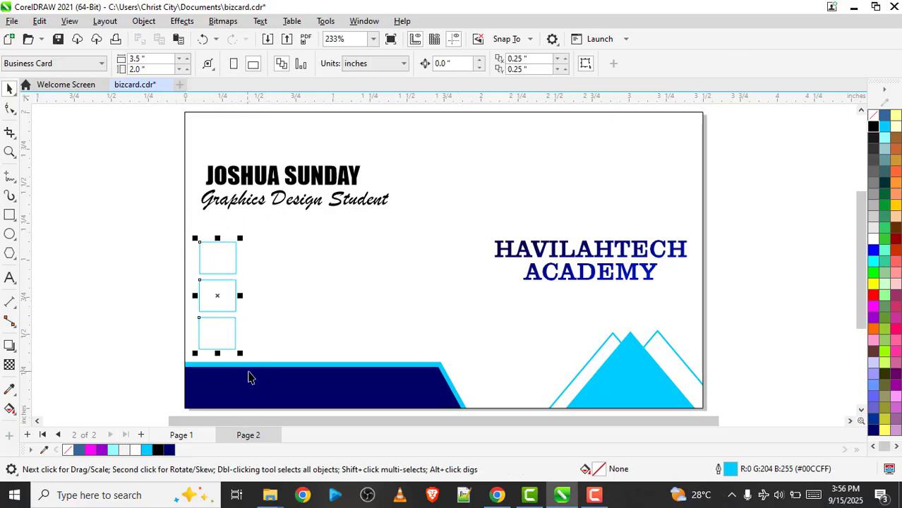
pyautogui.click(873, 251)
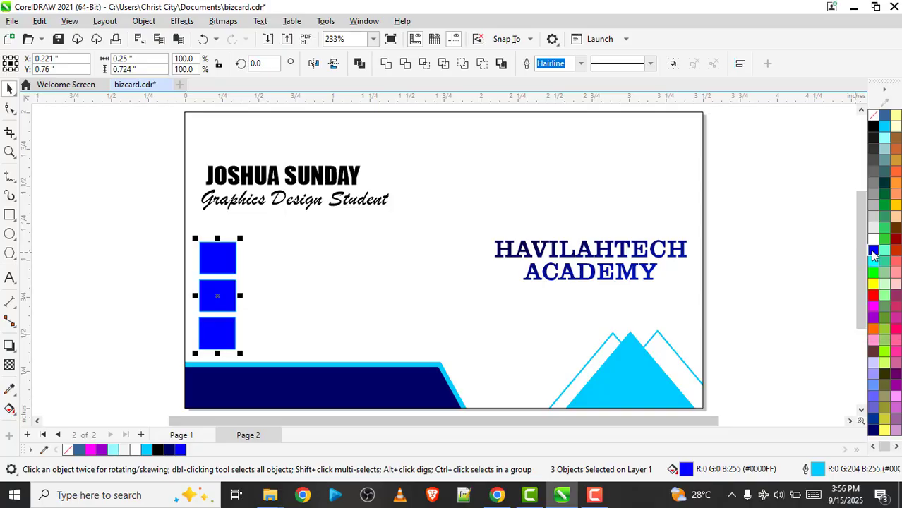
pyautogui.rightClick(871, 250)
pyautogui.click(830, 261)
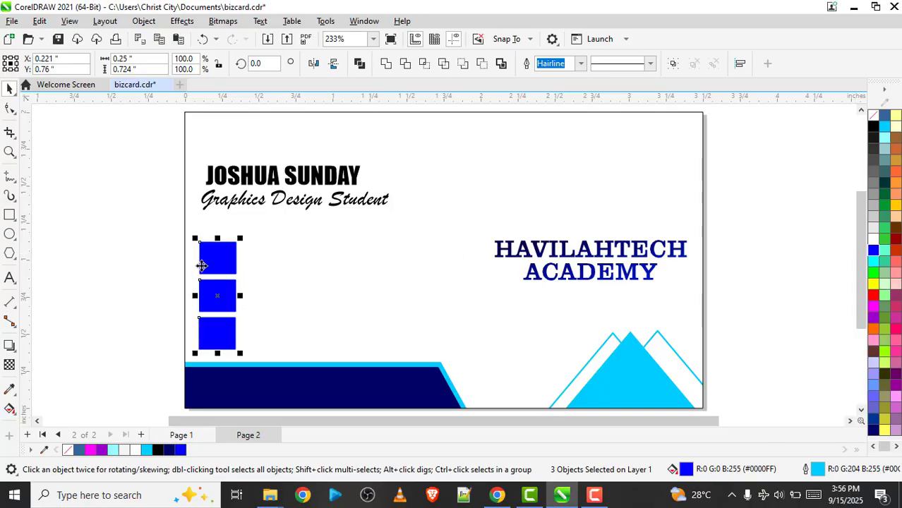
pyautogui.click(101, 255)
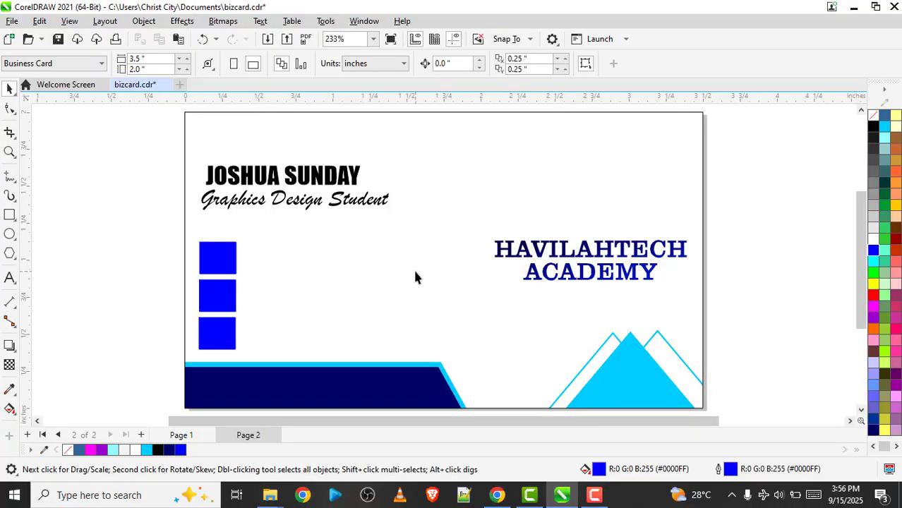
# Insert the telephone handset glyph from the Webdings font into the empty area beside the tagline
pyautogui.hotkey('ctrl', 'F11')
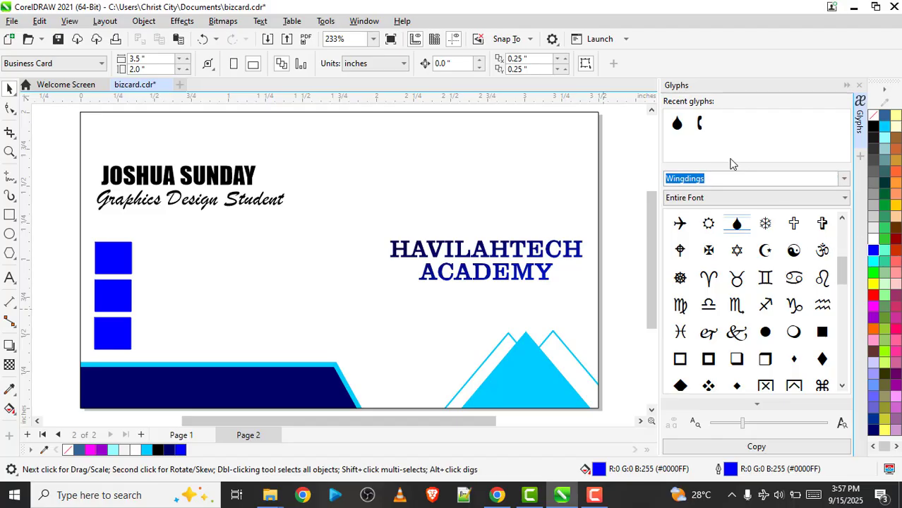
pyautogui.click(842, 180)
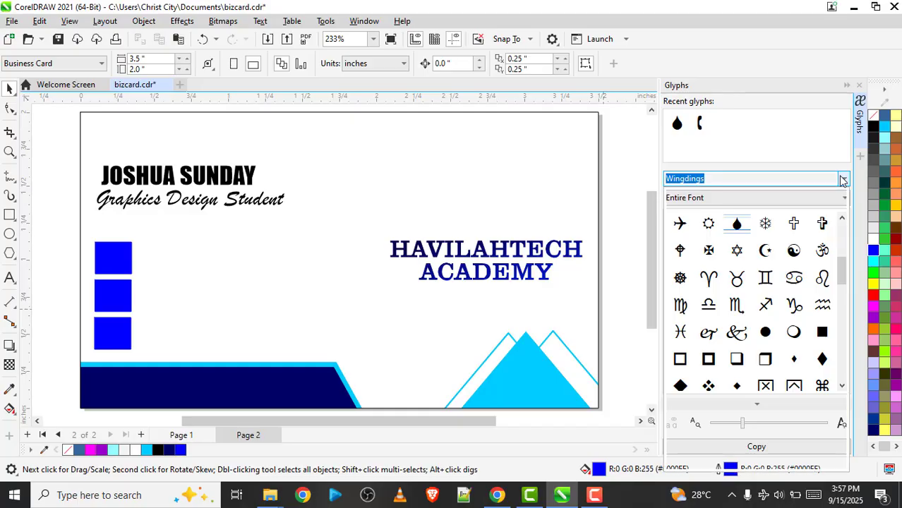
pyautogui.click(847, 181)
pyautogui.write('Web')
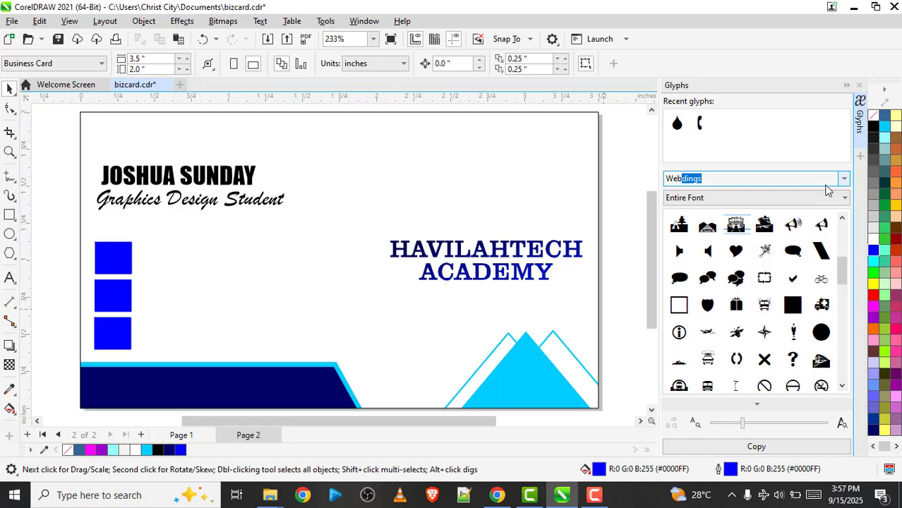
pyautogui.press('Return')
pyautogui.moveTo(842, 268); pyautogui.dragTo(840, 342)
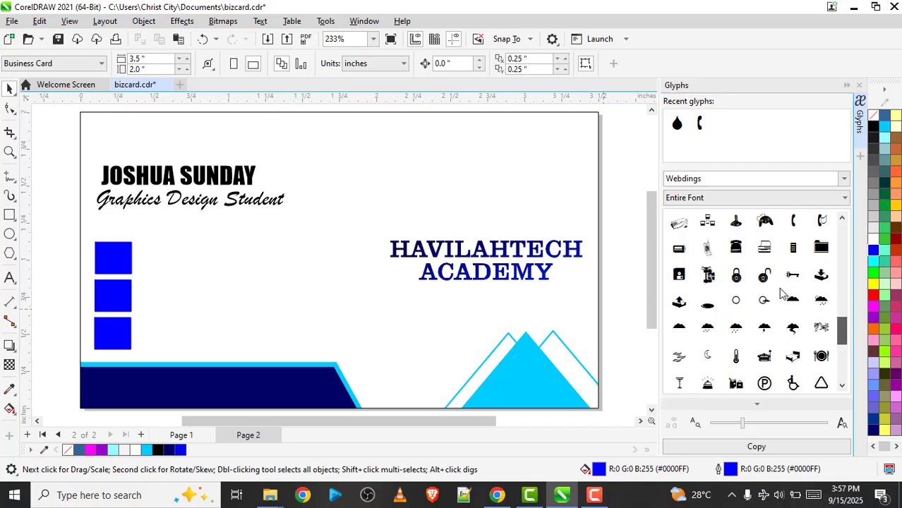
pyautogui.scroll(5, 795, 252)
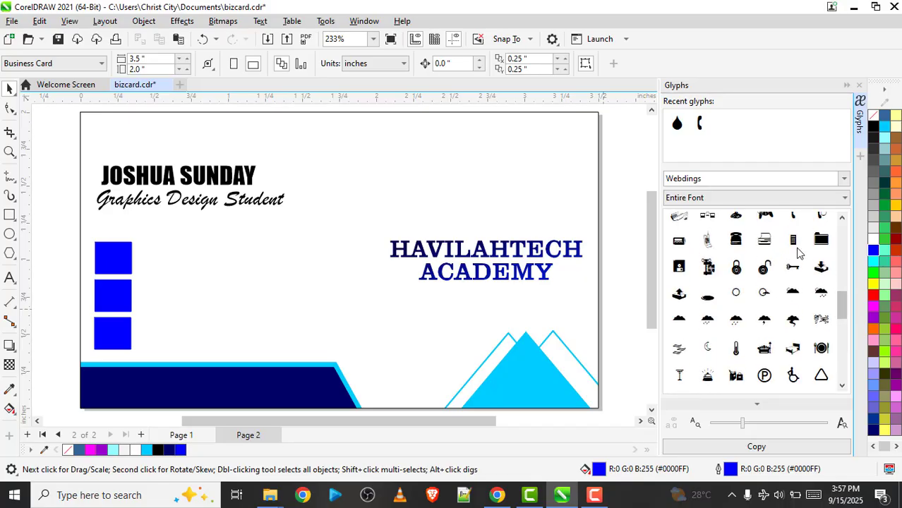
pyautogui.click(795, 389)
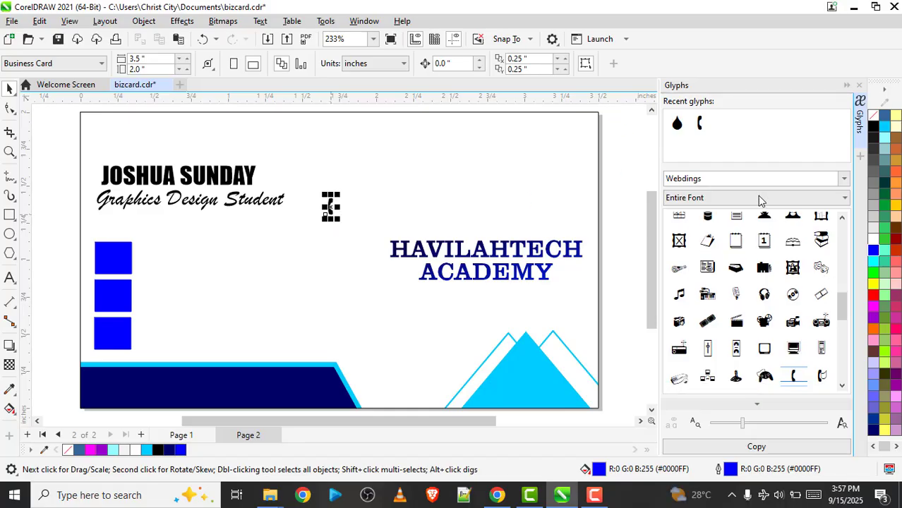
# Insert the black drop glyph from the Wingdings font above the academy name and close the glyph browser
pyautogui.click(842, 185)
pyautogui.write('WIN')
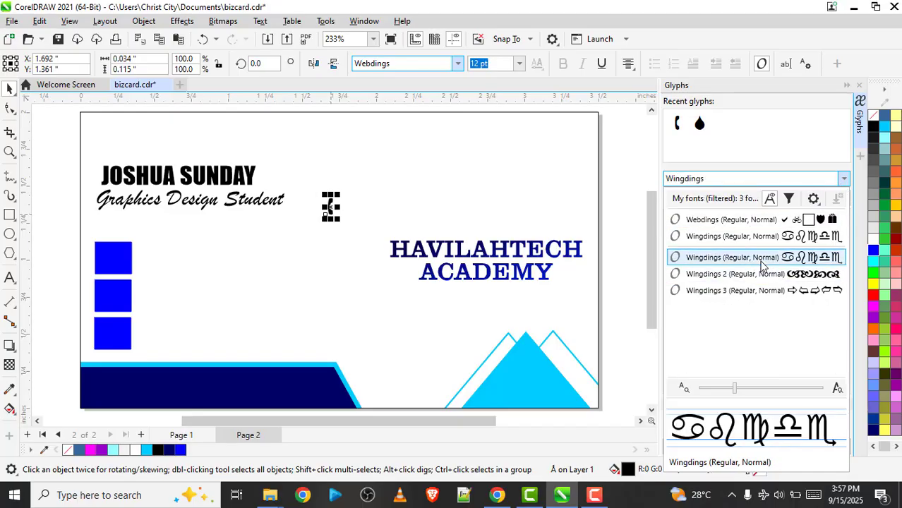
pyautogui.click(762, 238)
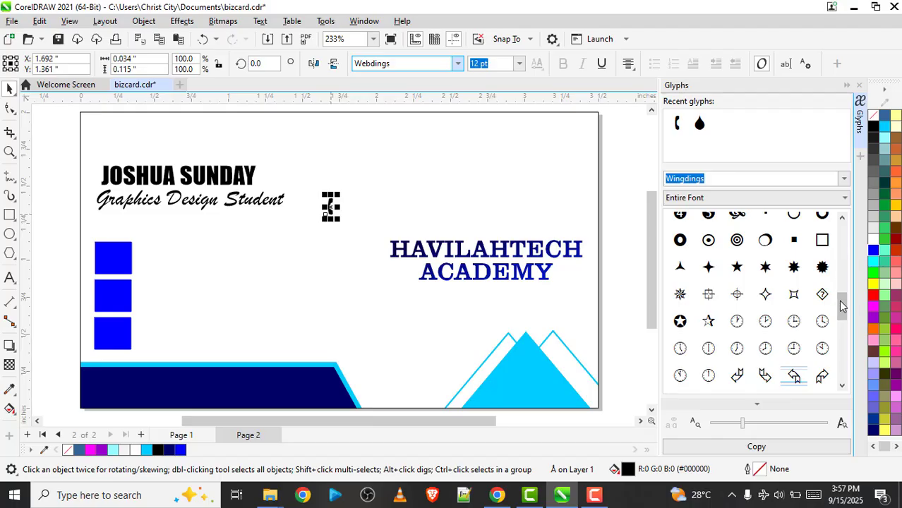
pyautogui.moveTo(844, 294); pyautogui.dragTo(844, 269)
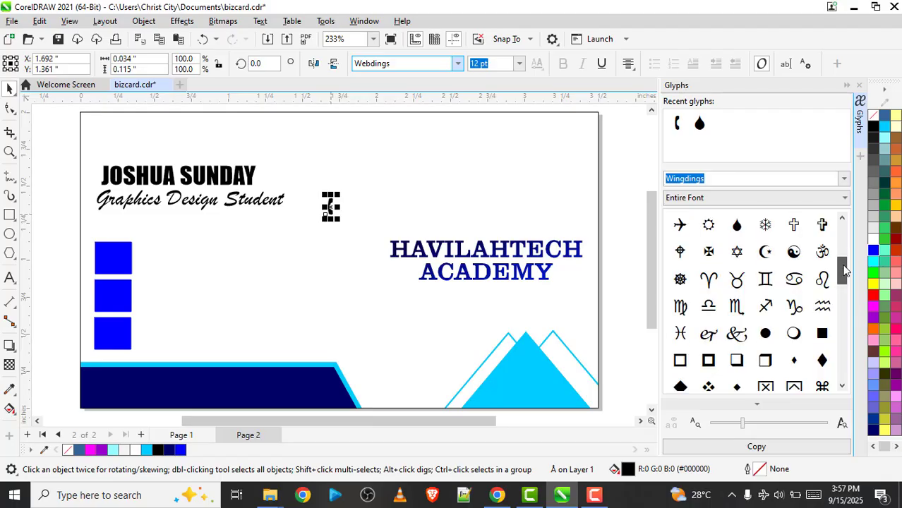
pyautogui.scroll(1, 777, 255)
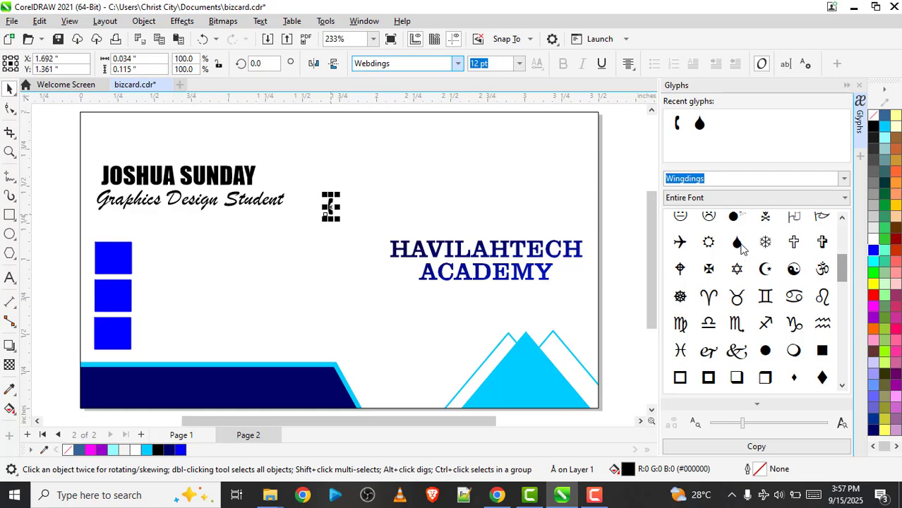
pyautogui.moveTo(737, 242); pyautogui.dragTo(393, 188)
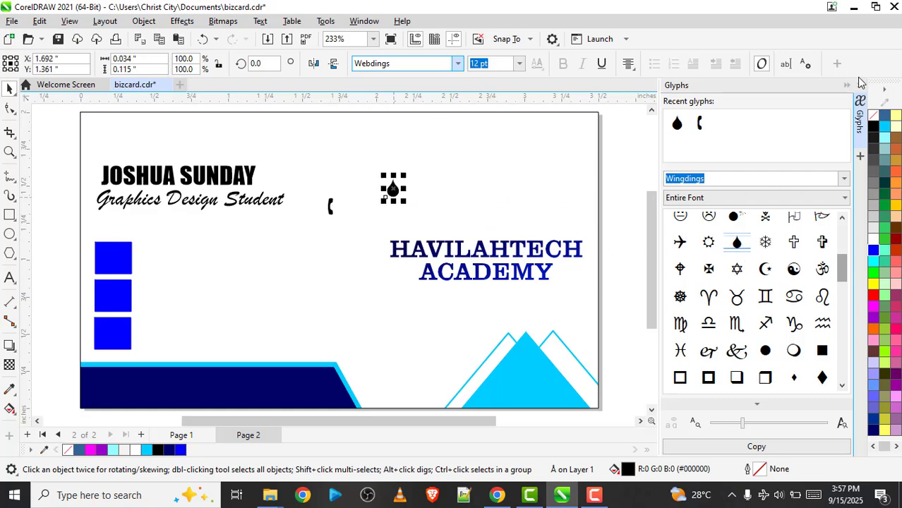
pyautogui.click(861, 83)
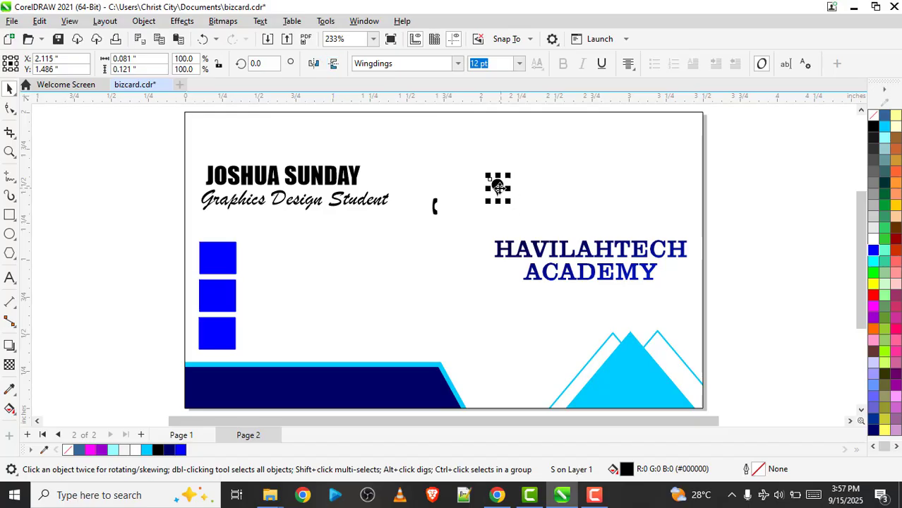
# Flip the drop upside down as a location pin on the bottom blue box and move the handset onto the top box
pyautogui.moveTo(498, 186); pyautogui.dragTo(216, 334)
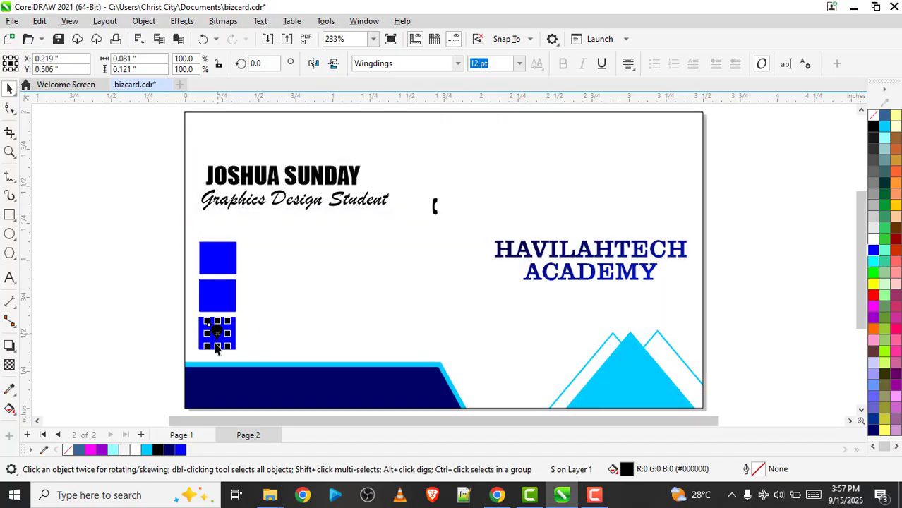
pyautogui.doubleClick(434, 204)
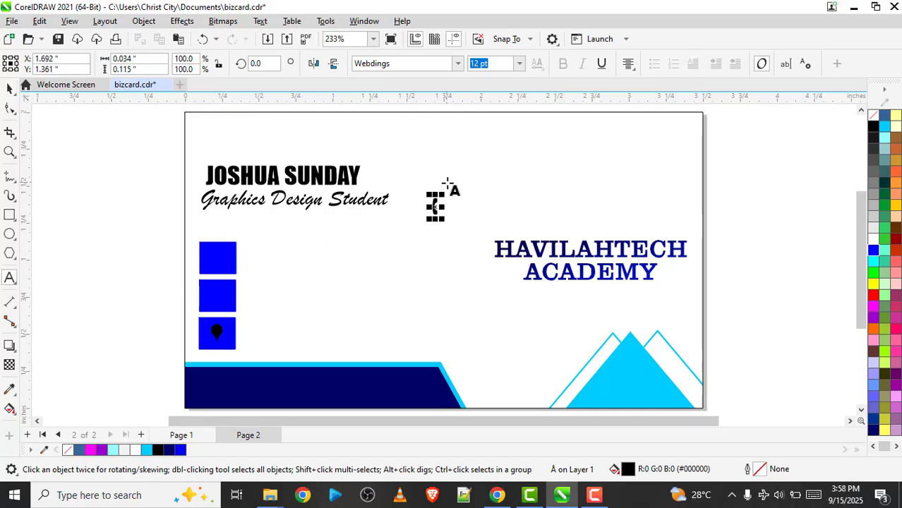
pyautogui.click(439, 204)
pyautogui.hotkey('ctrl', 'space')
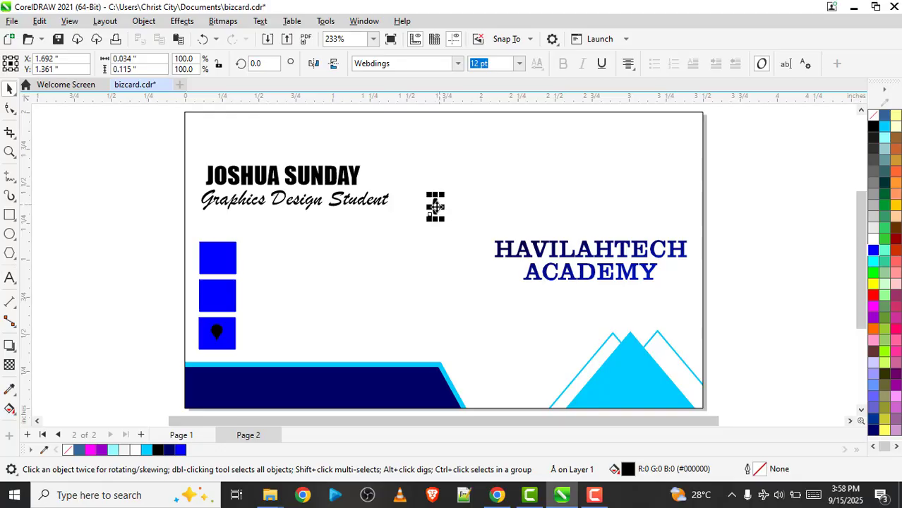
pyautogui.moveTo(435, 205); pyautogui.dragTo(221, 254)
# Rotate the handset glyph to about 47.4°, enlarge it to about 17.2 pt and fill it white
pyautogui.press('z')
pyautogui.moveTo(178, 225); pyautogui.dragTo(280, 376)
pyautogui.press('space')
pyautogui.click(424, 182)
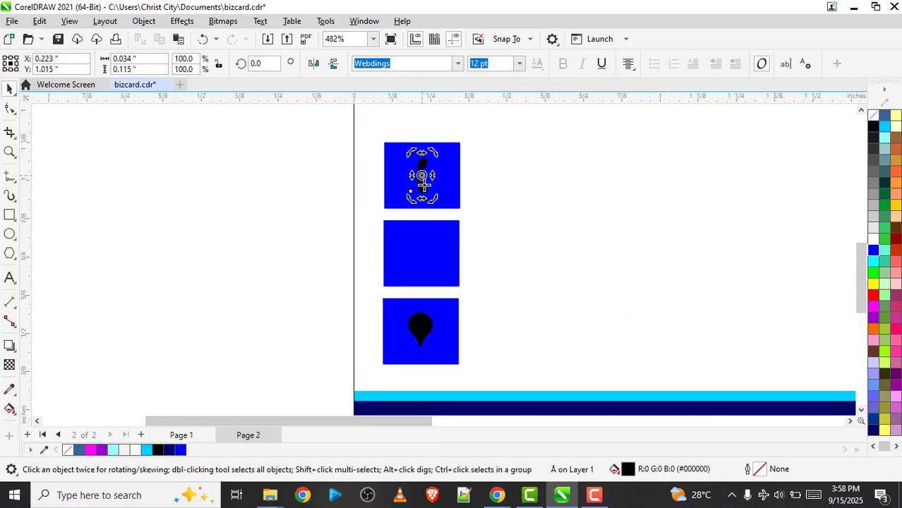
pyautogui.moveTo(436, 200)
pyautogui.mouseDown()
pyautogui.moveTo(474, 188)
pyautogui.moveTo(449, 195)
pyautogui.mouseUp()
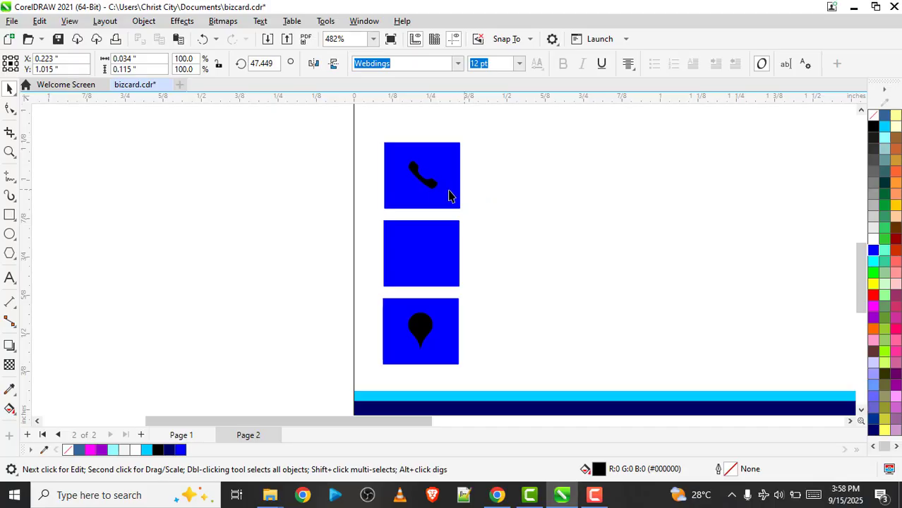
pyautogui.click(421, 174)
pyautogui.moveTo(403, 158); pyautogui.dragTo(396, 152)
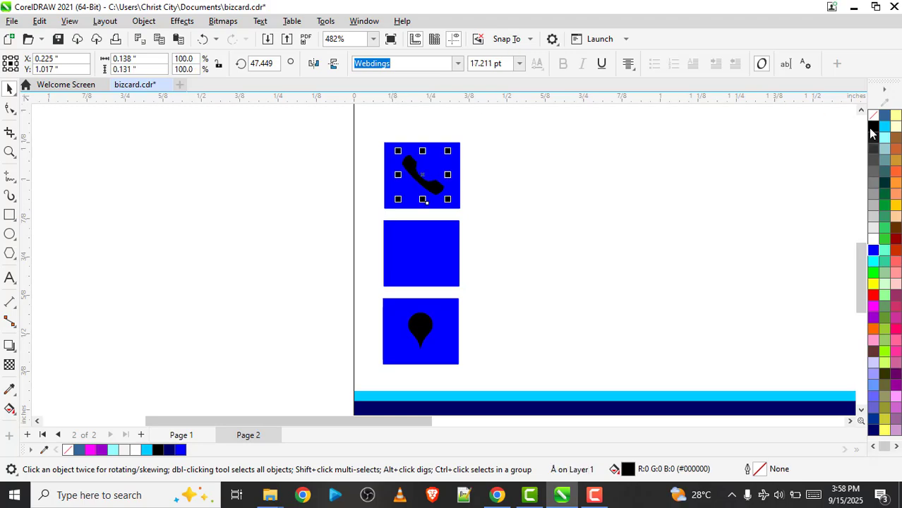
pyautogui.click(875, 243)
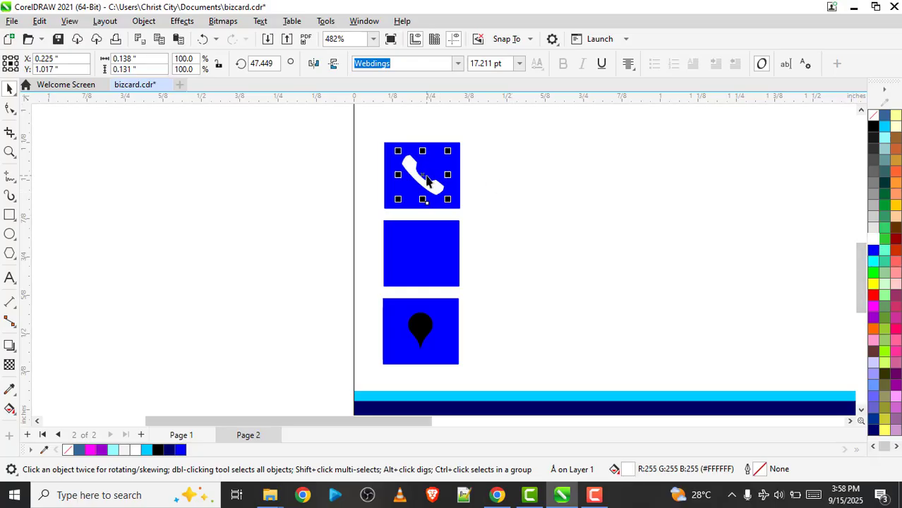
# Copy the white handset onto the middle blue box and centre both handsets on their boxes
pyautogui.moveTo(426, 176); pyautogui.dragTo(425, 253)
pyautogui.keyDown('shift'); pyautogui.click(456, 239); pyautogui.keyUp('shift')
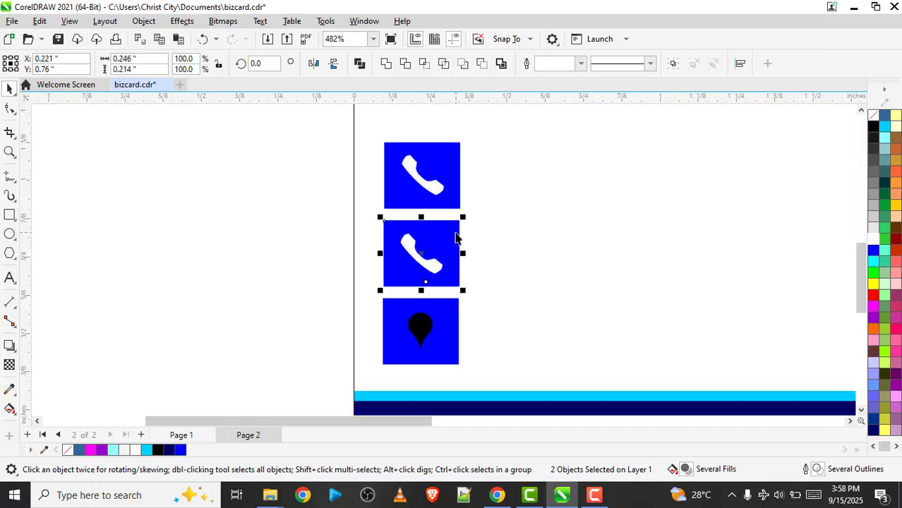
pyautogui.click(458, 155)
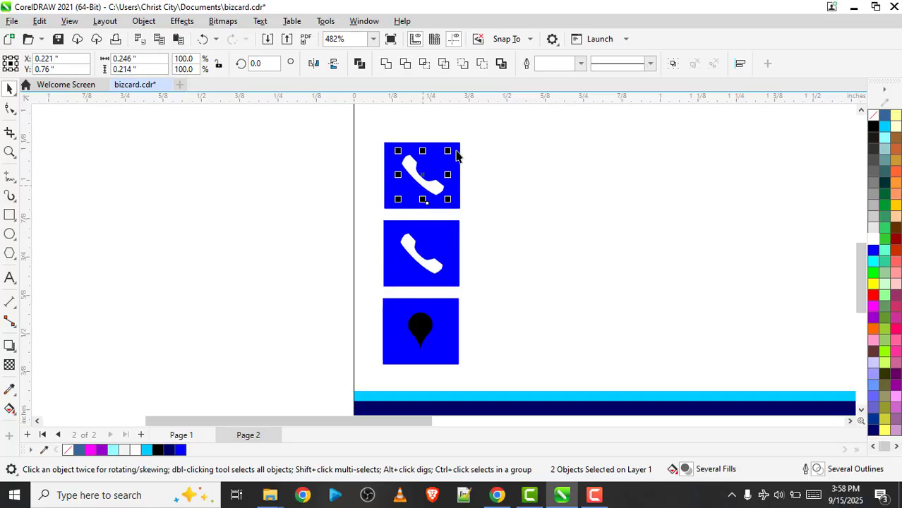
pyautogui.keyDown('shift'); pyautogui.click(457, 155); pyautogui.keyUp('shift')
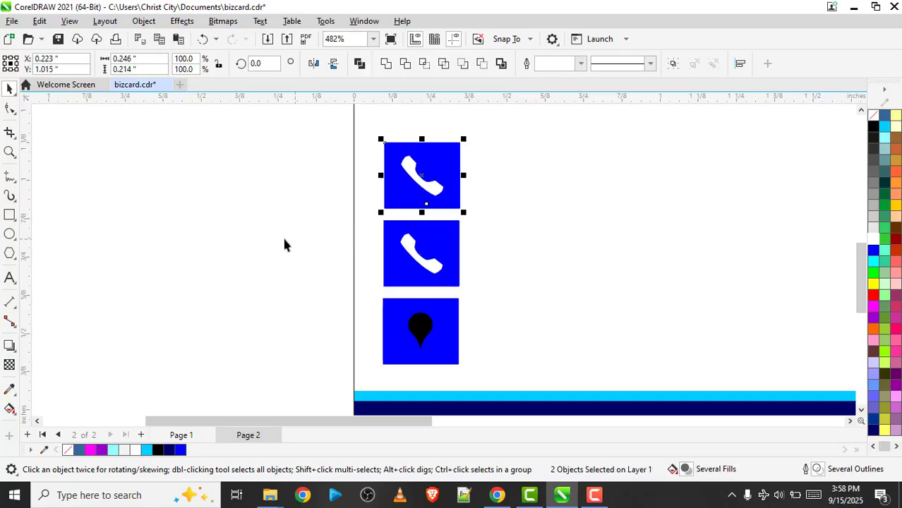
# Fill the location pin white and draw an ellipse about 0.143 by 0.054 inches around its tip
pyautogui.click(422, 330)
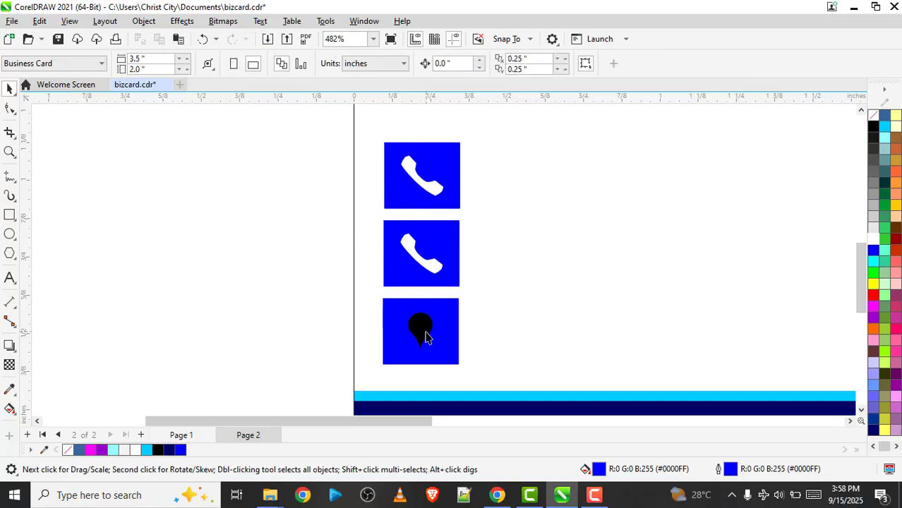
pyautogui.click(873, 239)
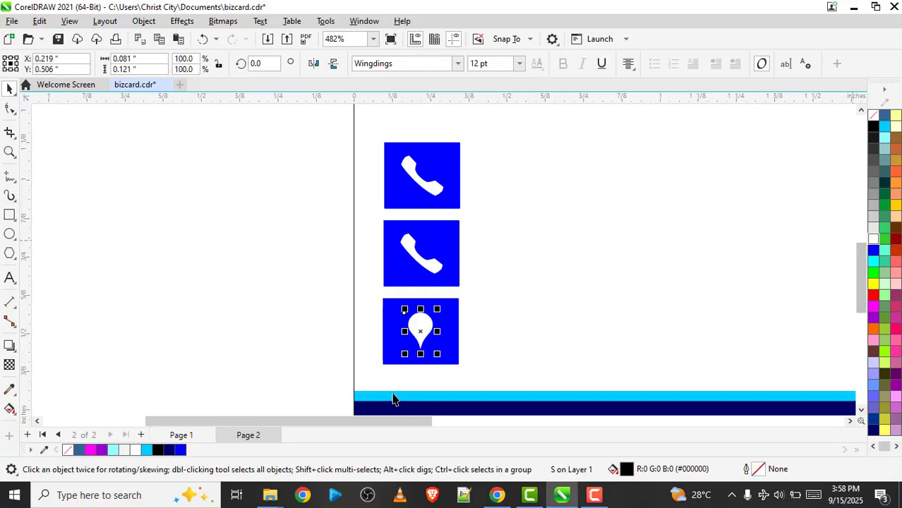
pyautogui.click(9, 234)
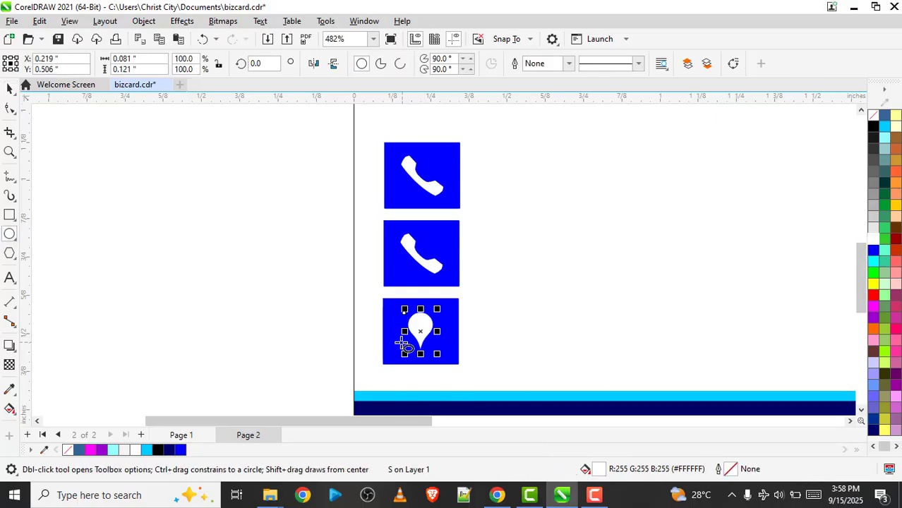
pyautogui.moveTo(397, 340); pyautogui.dragTo(445, 361)
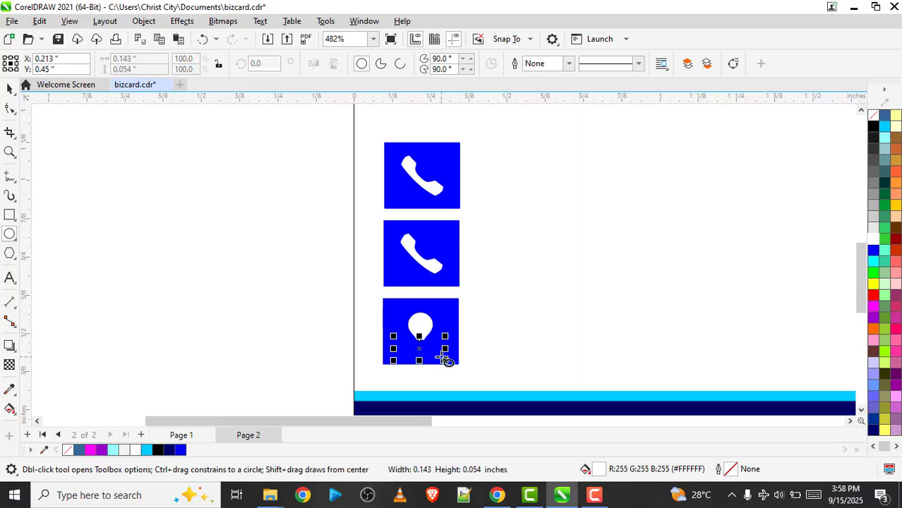
# Give the ellipse at the pin's tip a white outline 0.5 pt wide
pyautogui.rightClick(874, 243)
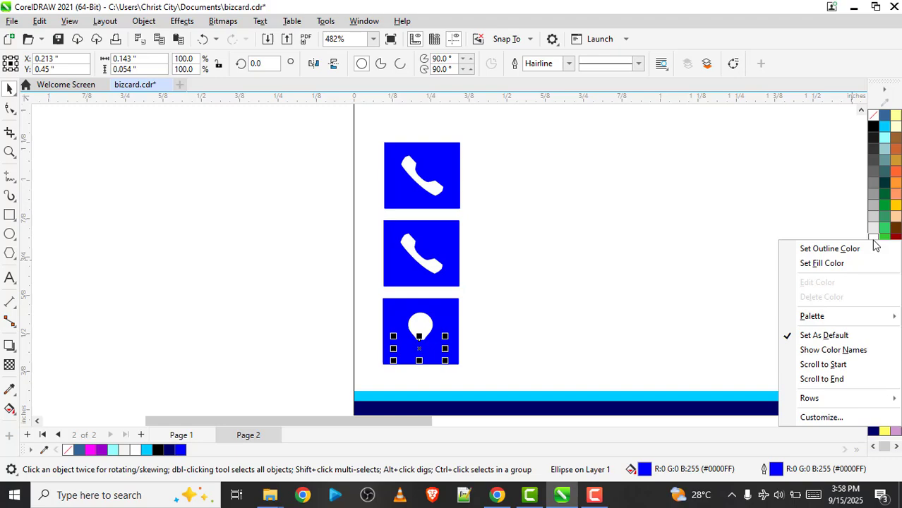
pyautogui.click(830, 247)
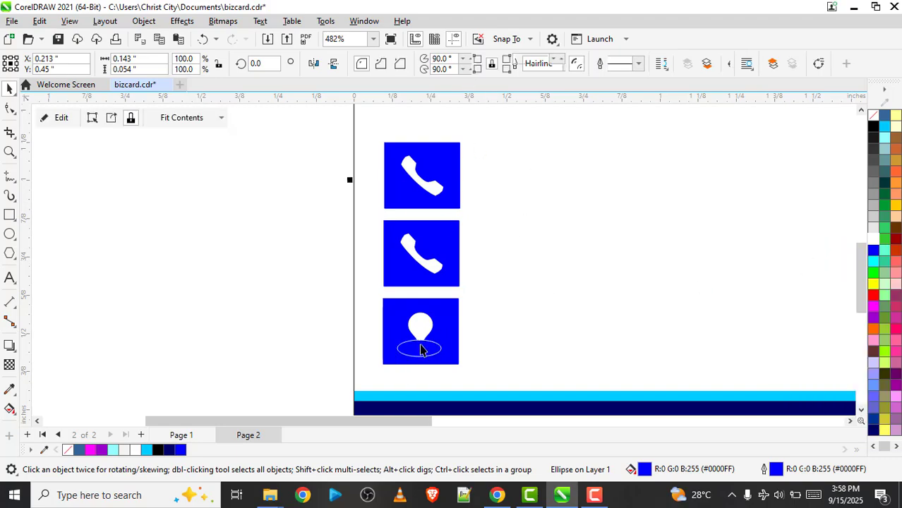
pyautogui.click(412, 356)
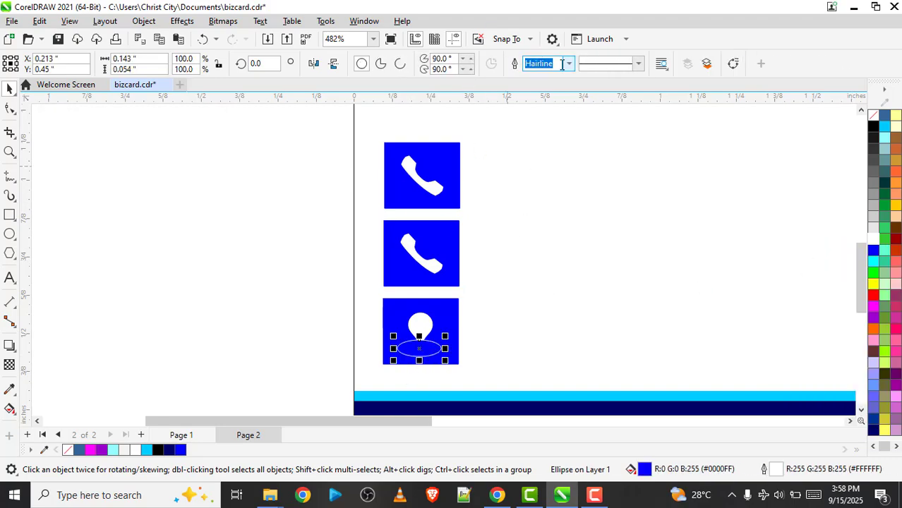
pyautogui.click(569, 65)
pyautogui.click(554, 108)
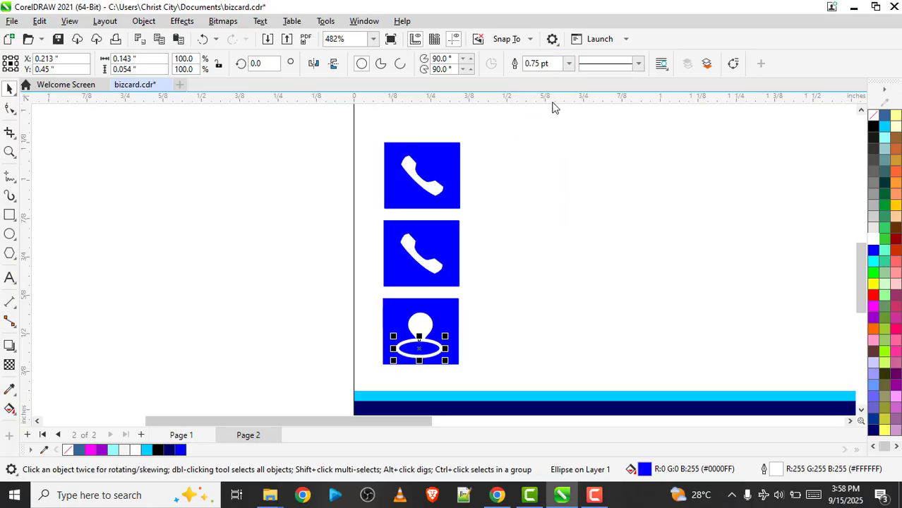
pyautogui.click(568, 64)
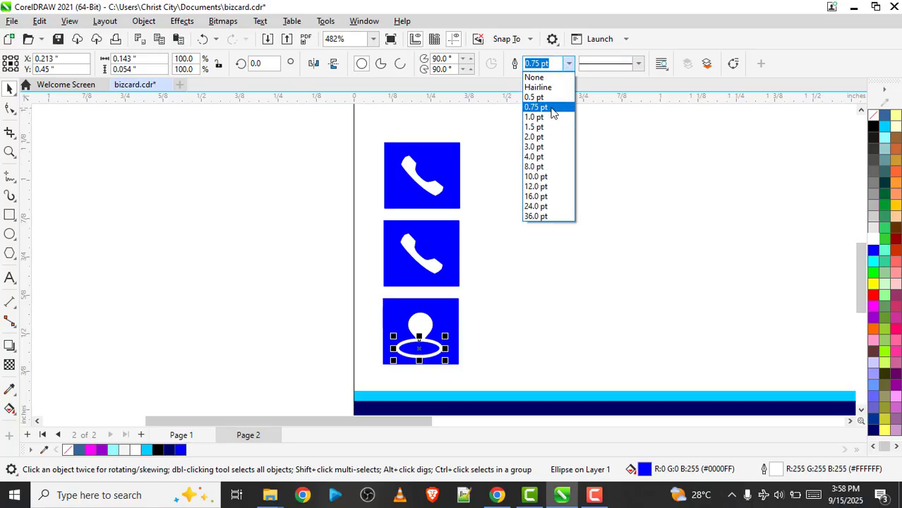
pyautogui.click(542, 97)
pyautogui.click(274, 207)
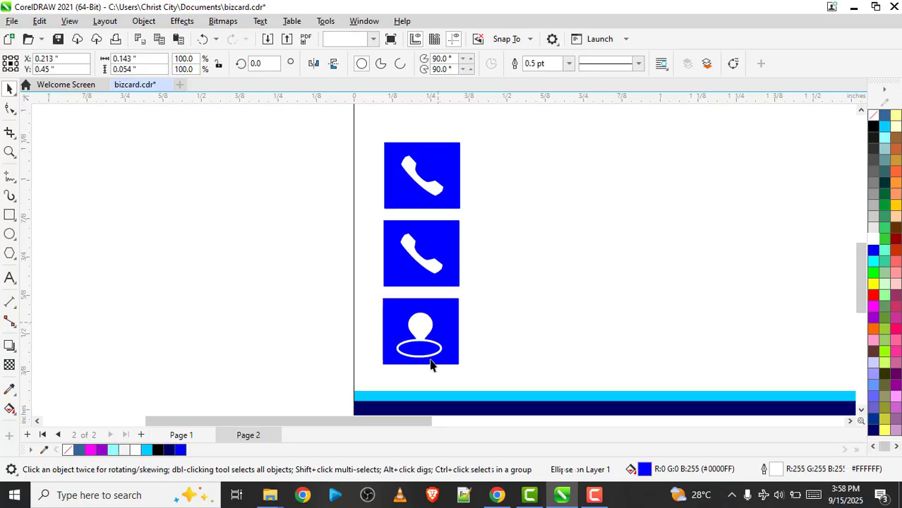
# Bring the white location pin in front of the ellipse
pyautogui.click(421, 339)
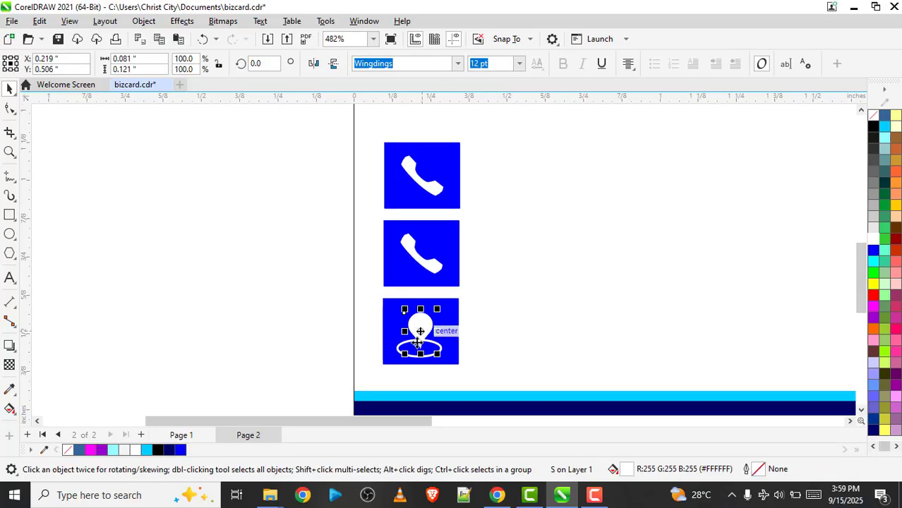
pyautogui.rightClick(414, 329)
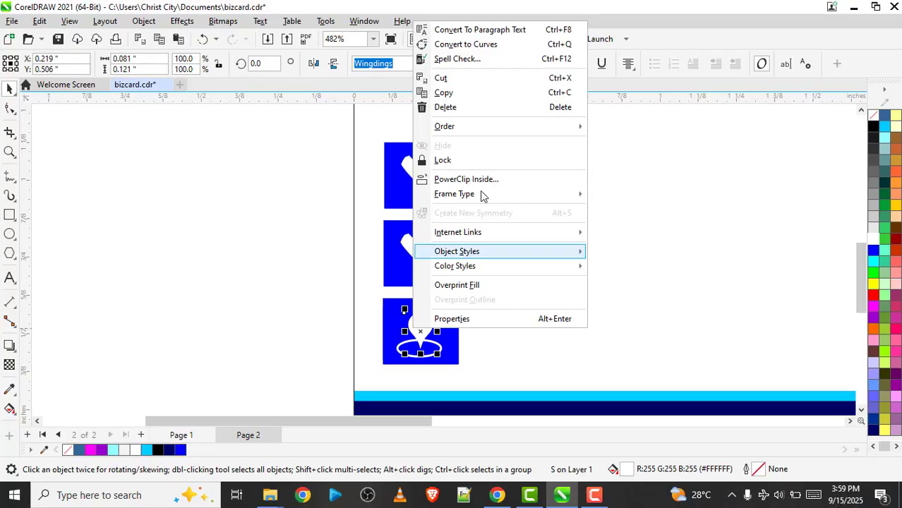
pyautogui.moveTo(473, 127)
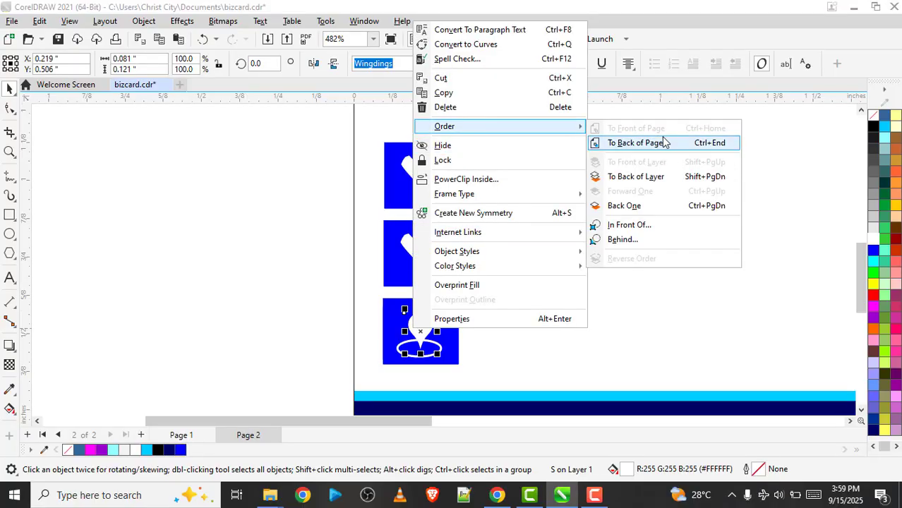
pyautogui.click(239, 360)
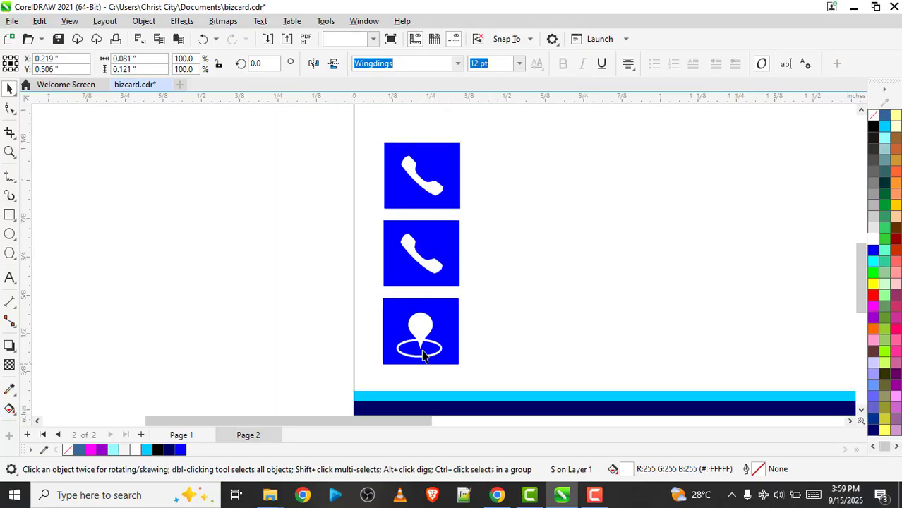
# Centre the ellipse and the location pin horizontally on the bottom blue box
pyautogui.click(459, 317)
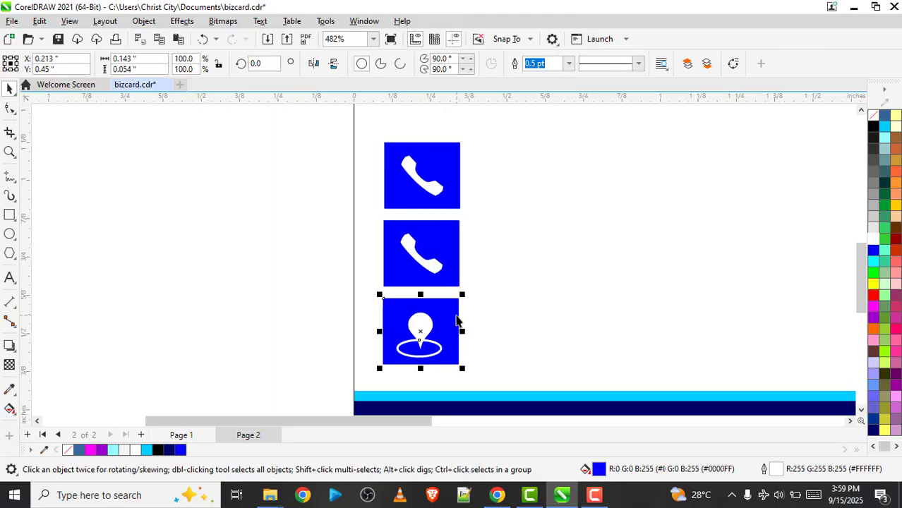
pyautogui.press('c')
pyautogui.click(245, 355)
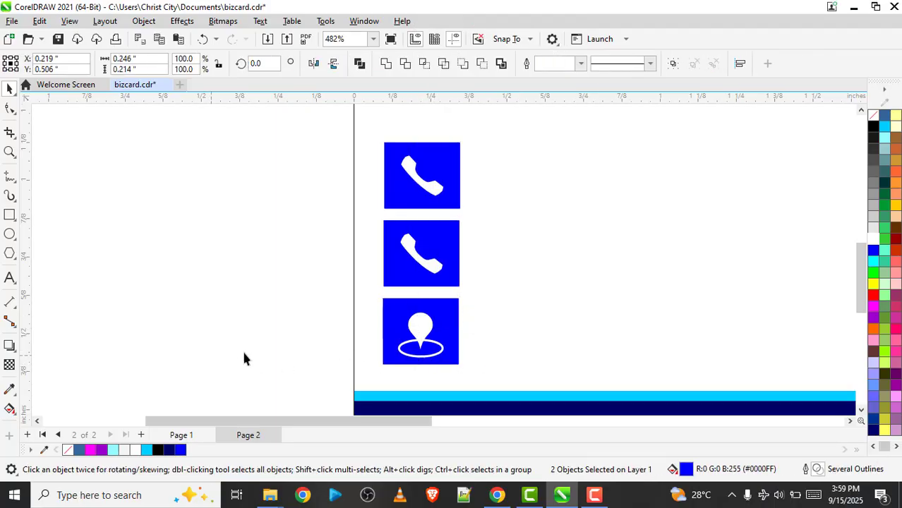
pyautogui.click(423, 336)
pyautogui.click(449, 325)
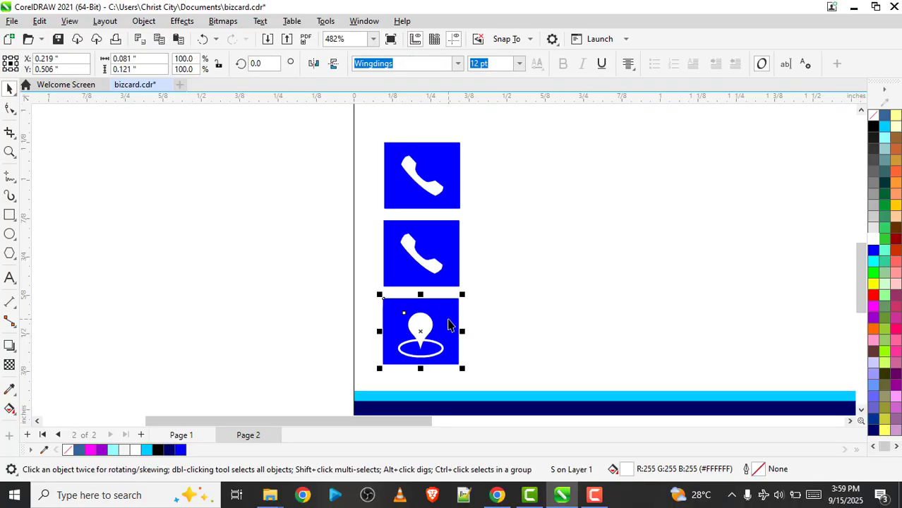
pyautogui.click(255, 337)
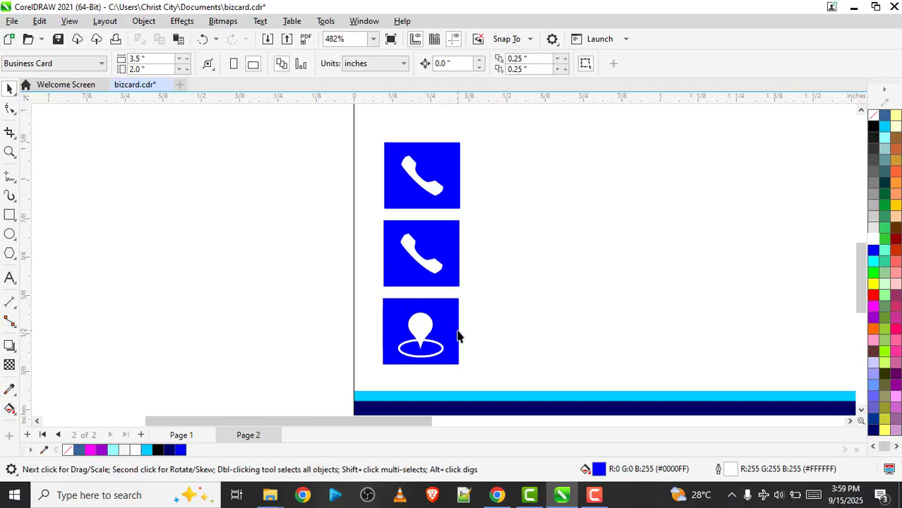
# Copy the two phone numbers and the address from page 1 to page 2 and place them beside the contact icons
pyautogui.hotkey('shift', 'F4')
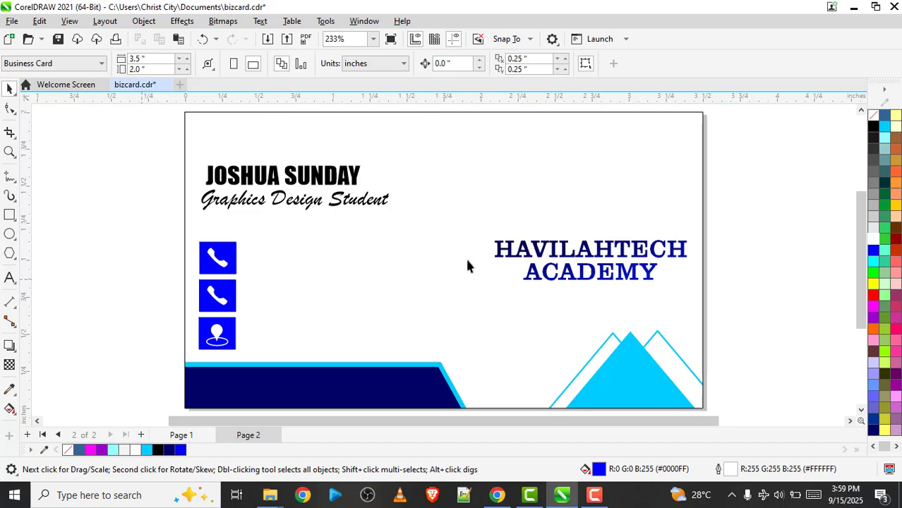
pyautogui.press('pageup')
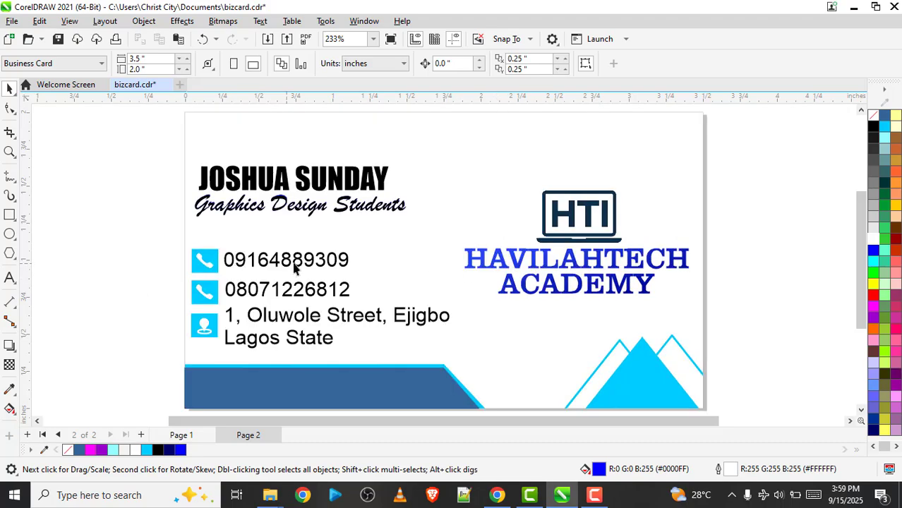
pyautogui.click(307, 262)
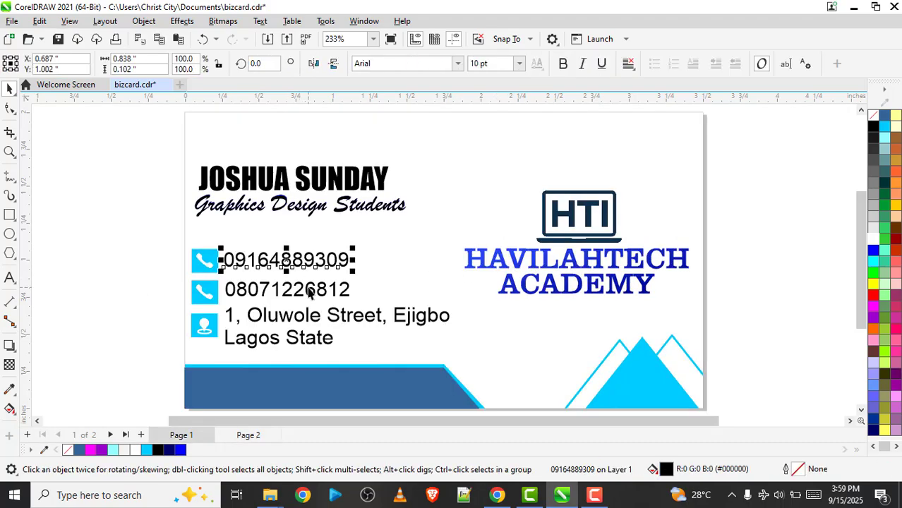
pyautogui.keyDown('shift'); pyautogui.click(308, 293); pyautogui.keyUp('shift')
pyautogui.keyDown('shift'); pyautogui.click(319, 321); pyautogui.keyUp('shift')
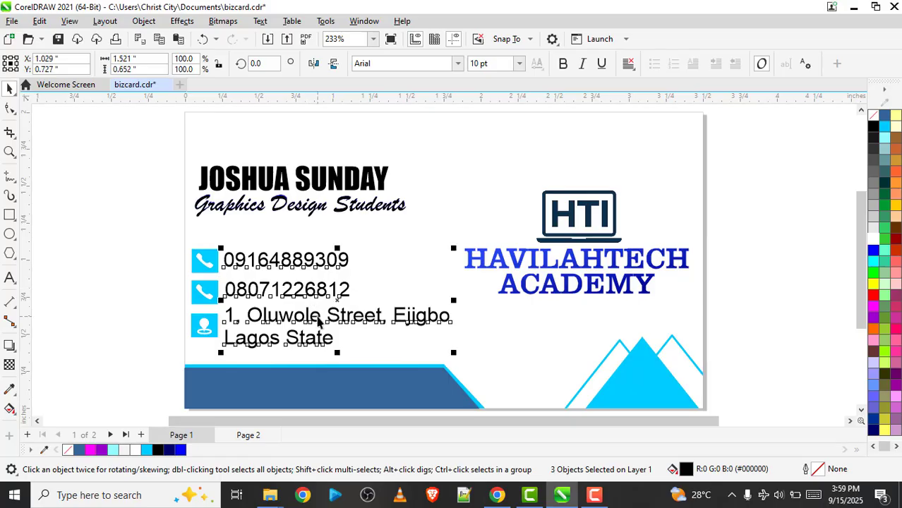
pyautogui.press('pagedown')
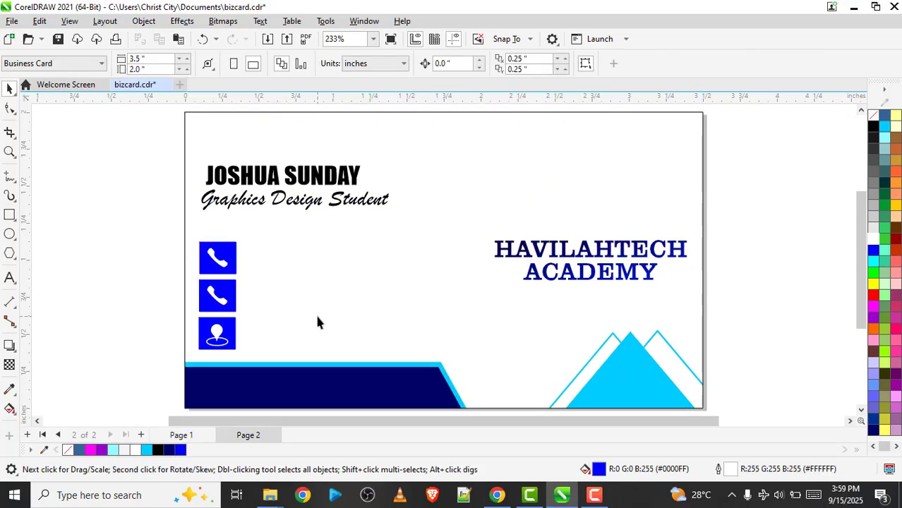
pyautogui.hotkey('ctrl', 'v')
pyautogui.moveTo(317, 301); pyautogui.dragTo(336, 294)
pyautogui.click(153, 269)
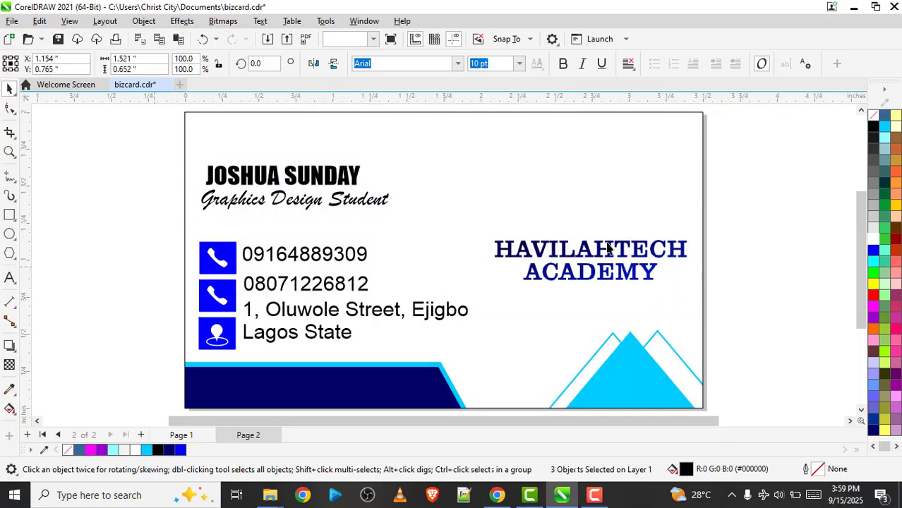